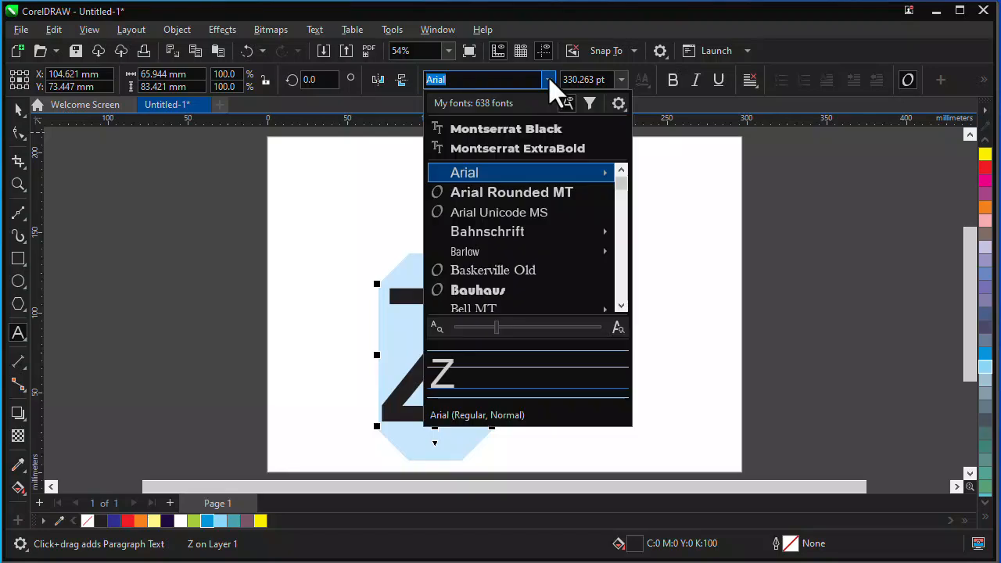
Set the letter Z in Montserrat Black and enlarge it to about 168 × 183 mm on the page.
left_click(519, 133)
left_click(18, 110)
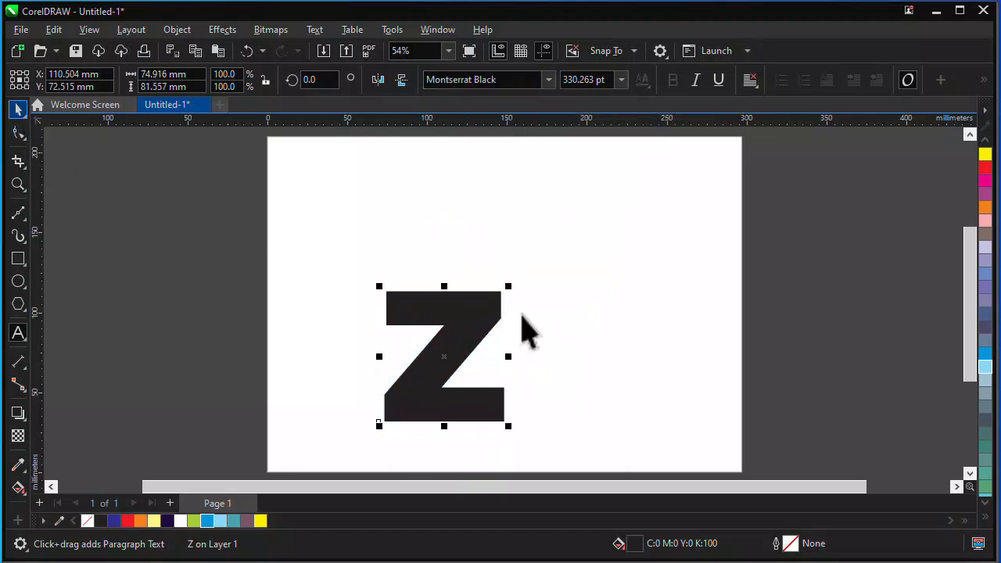
left_click_drag(510, 288, 671, 179)
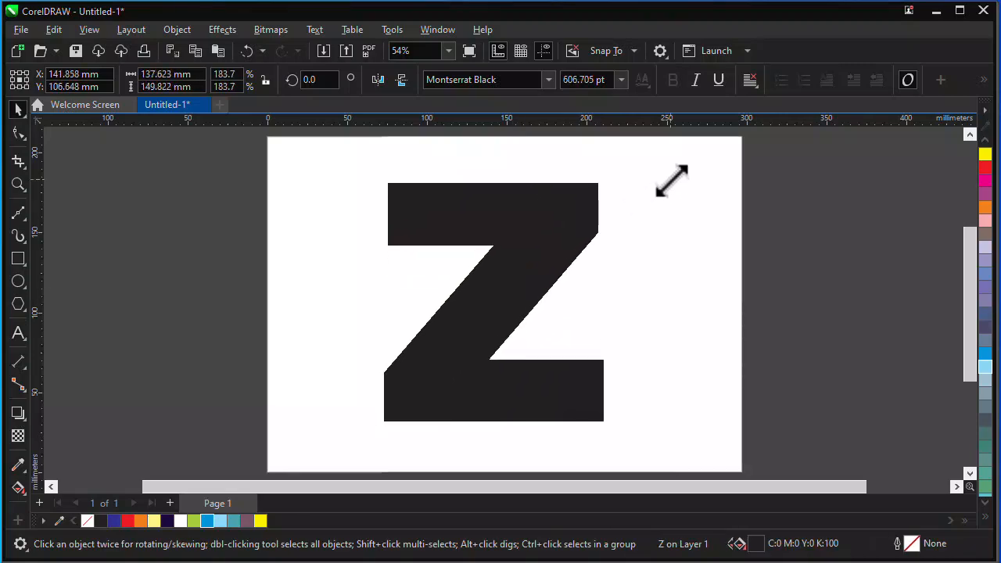
left_click_drag(608, 426, 641, 468)
left_click_drag(380, 176, 359, 156)
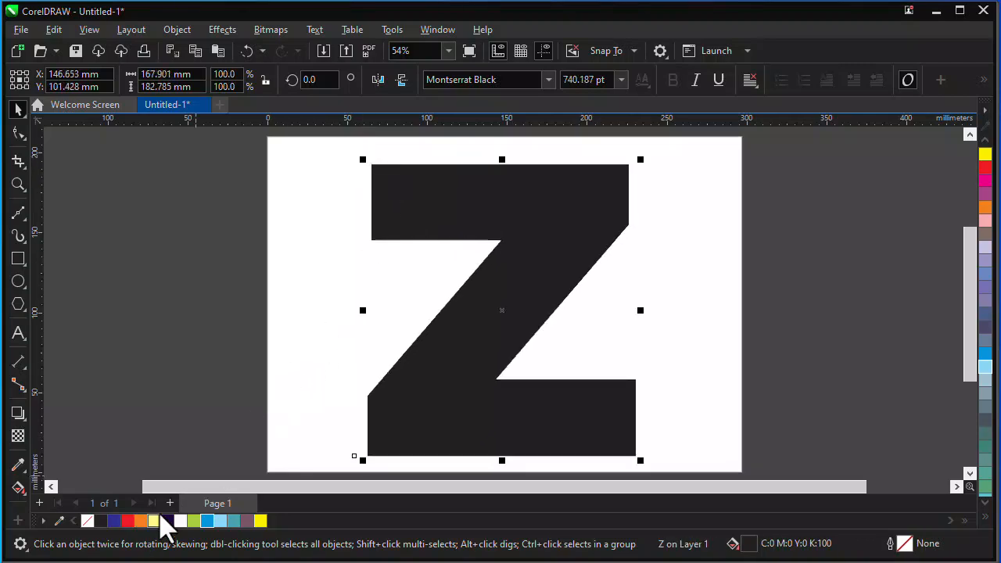
Turn the Z into an unfilled shape with a black outline and convert it to curves.
left_click(88, 522)
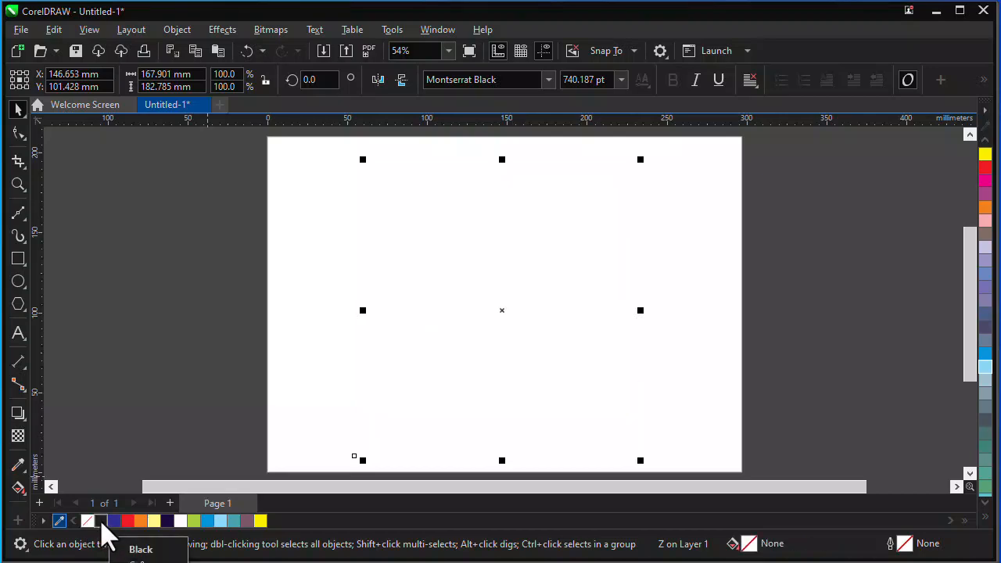
right_click(101, 522)
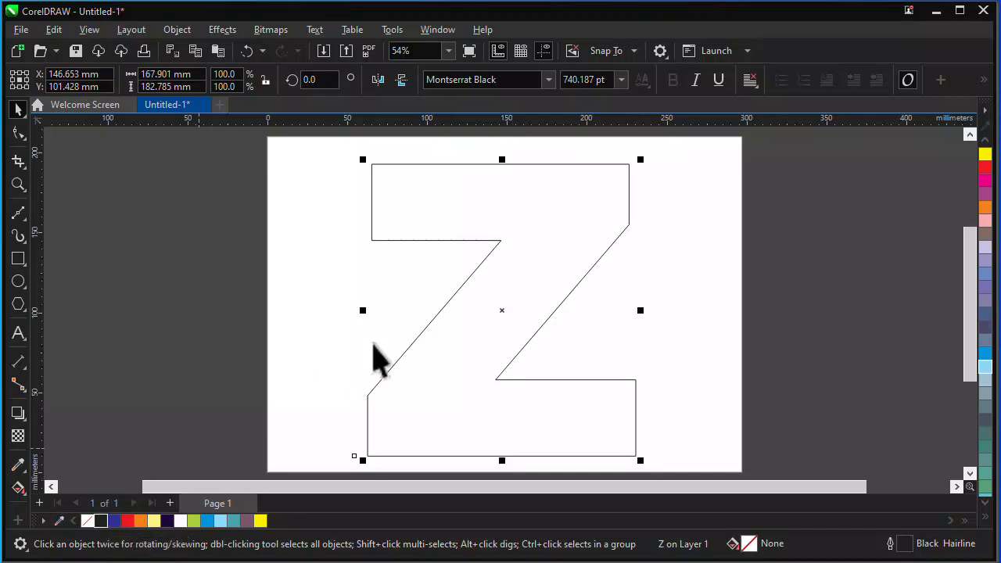
right_click(526, 229)
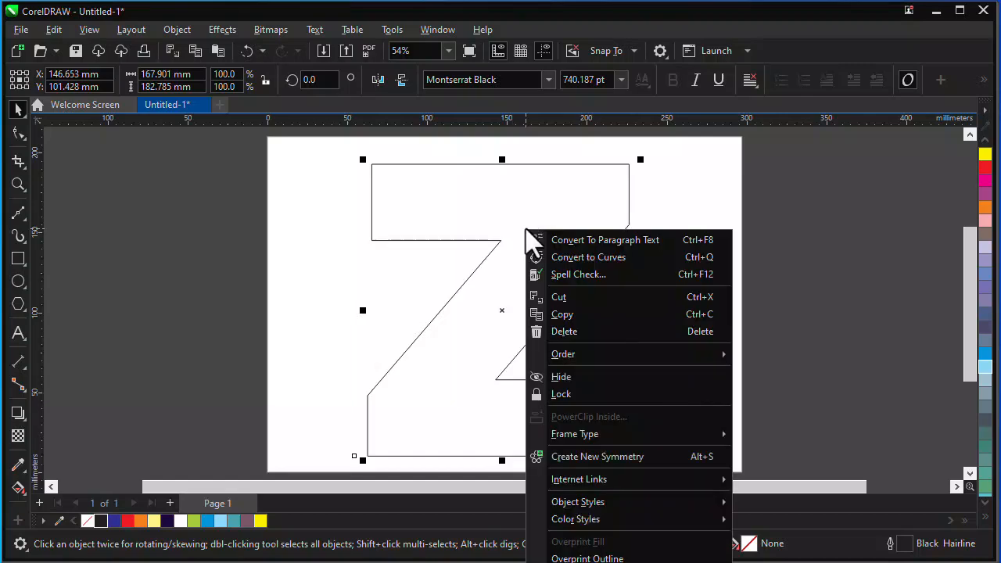
left_click(568, 259)
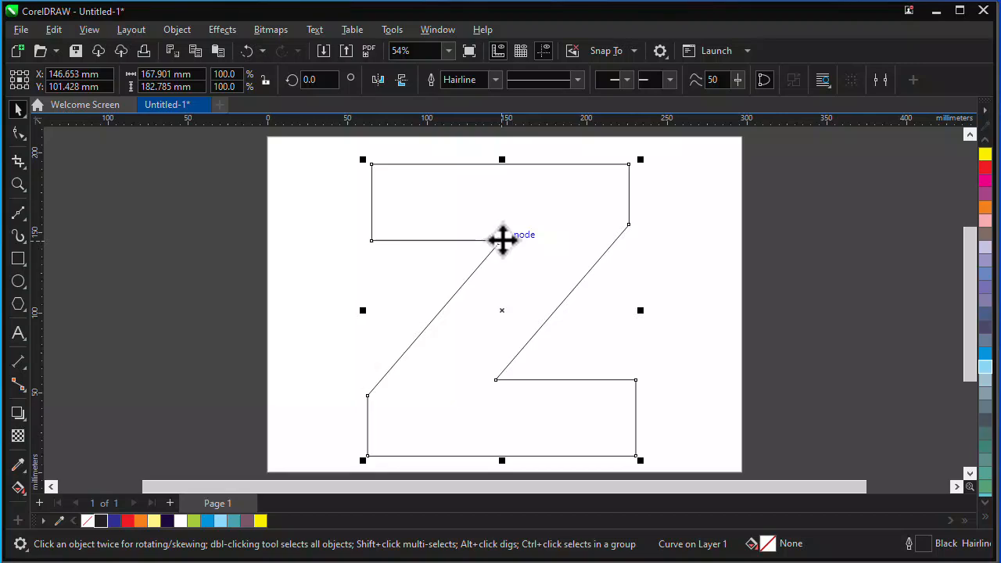
Draw a closed two-node Bézier path from the lower-left corner of the Z's top bar to its upper-right corner and back.
left_click(23, 220)
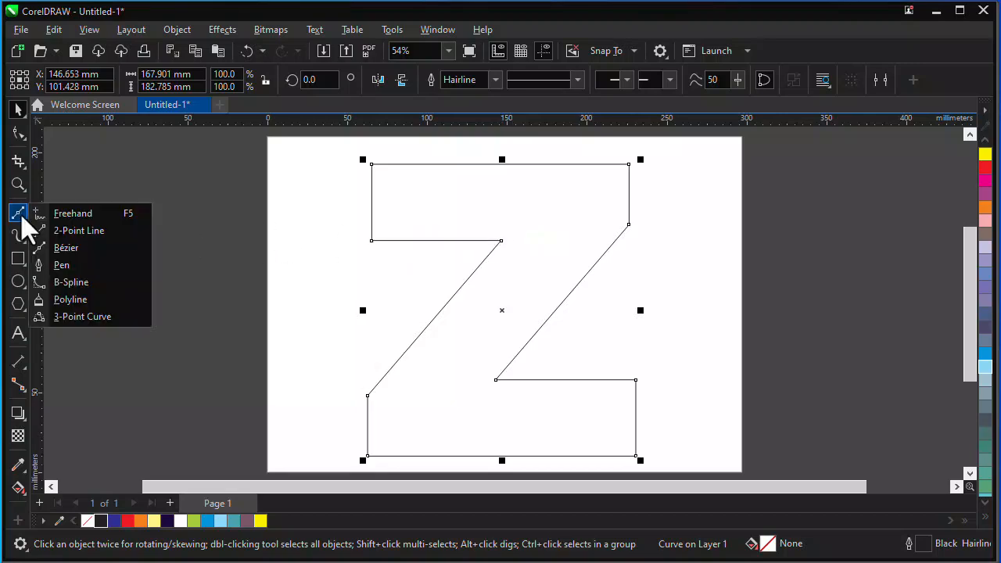
left_click(66, 248)
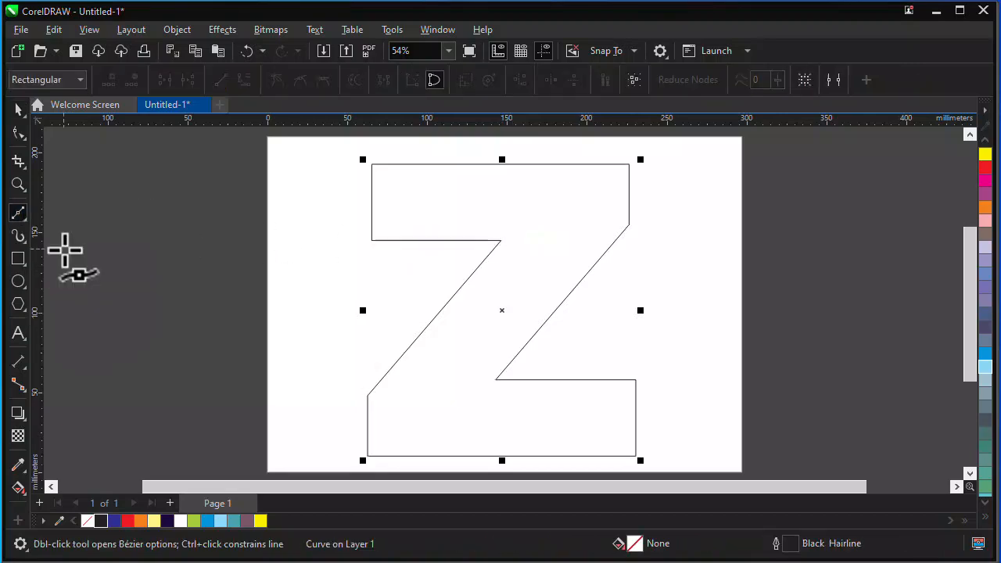
left_click(372, 241)
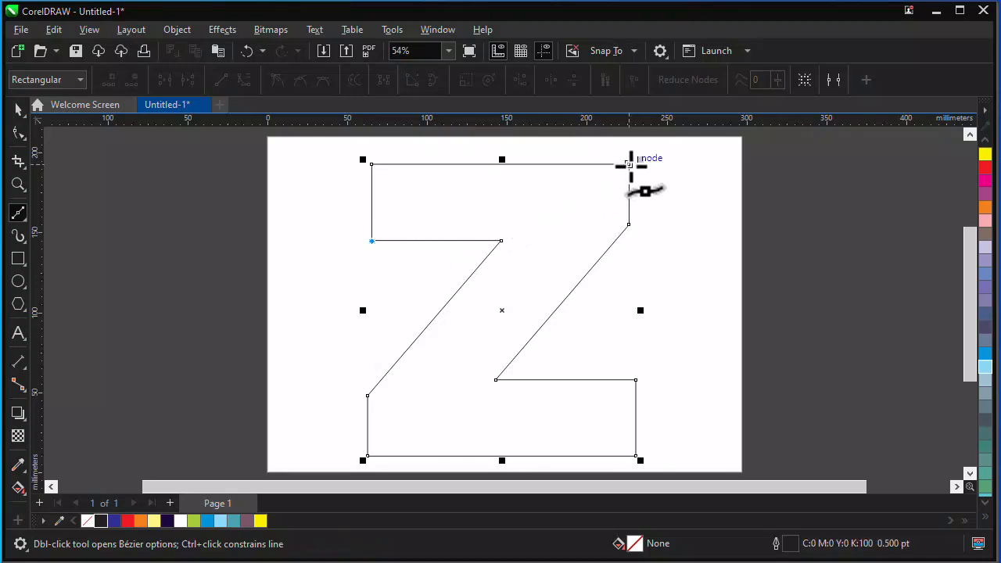
left_click(630, 165)
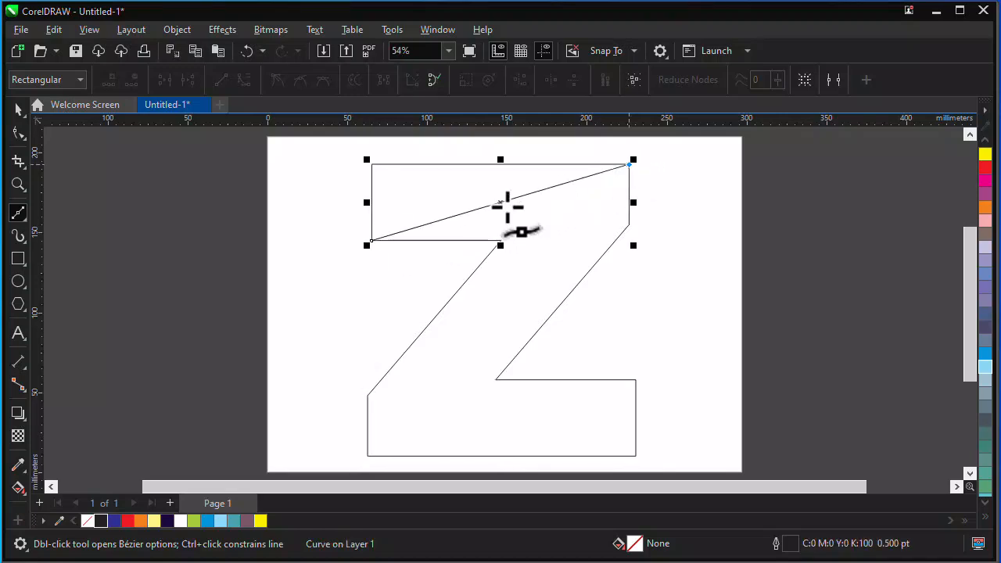
left_click(372, 241)
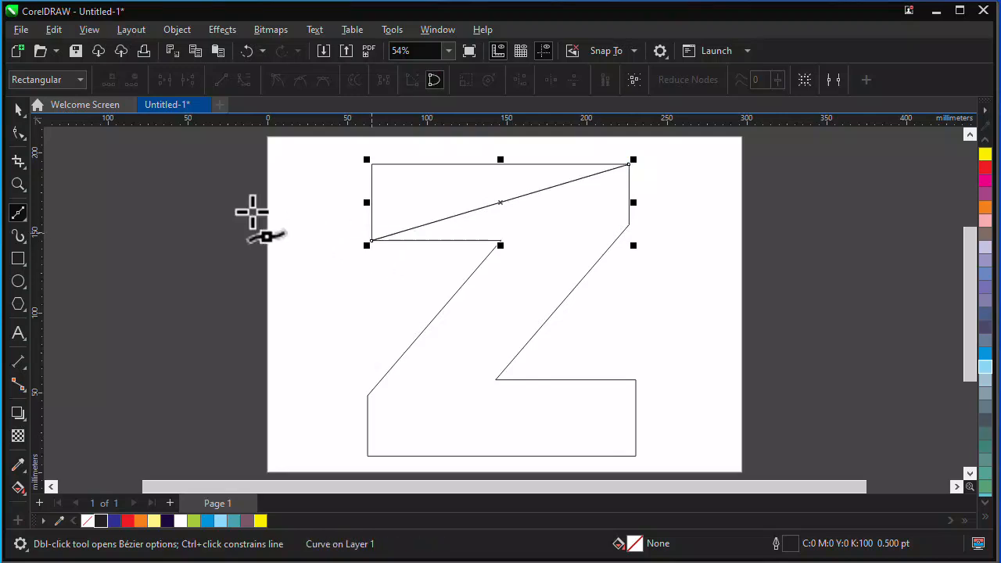
Convert the path's two straight segments to curves and bend them into a wavy leaf shape filling the Z's top bar.
left_click(18, 132)
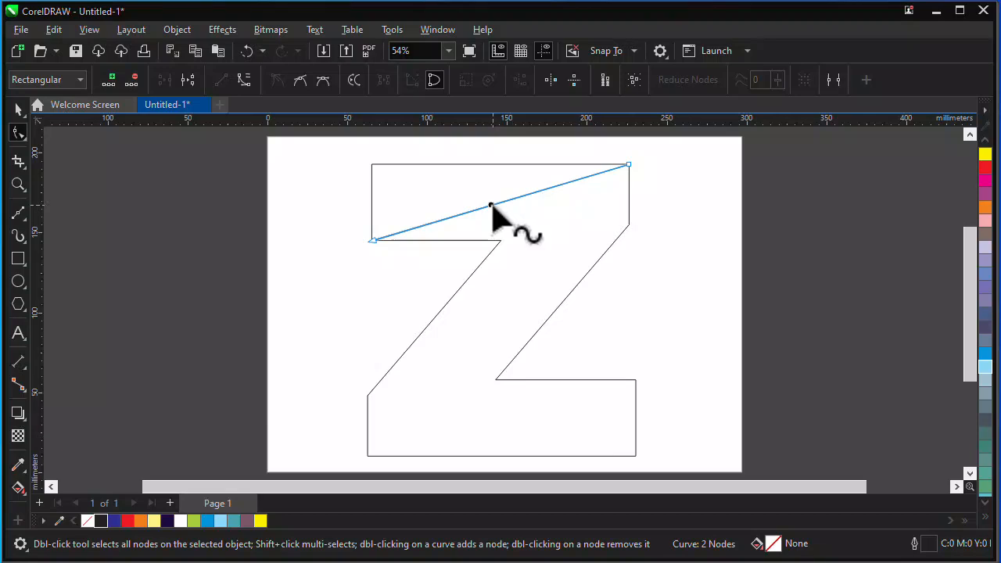
left_click(245, 80)
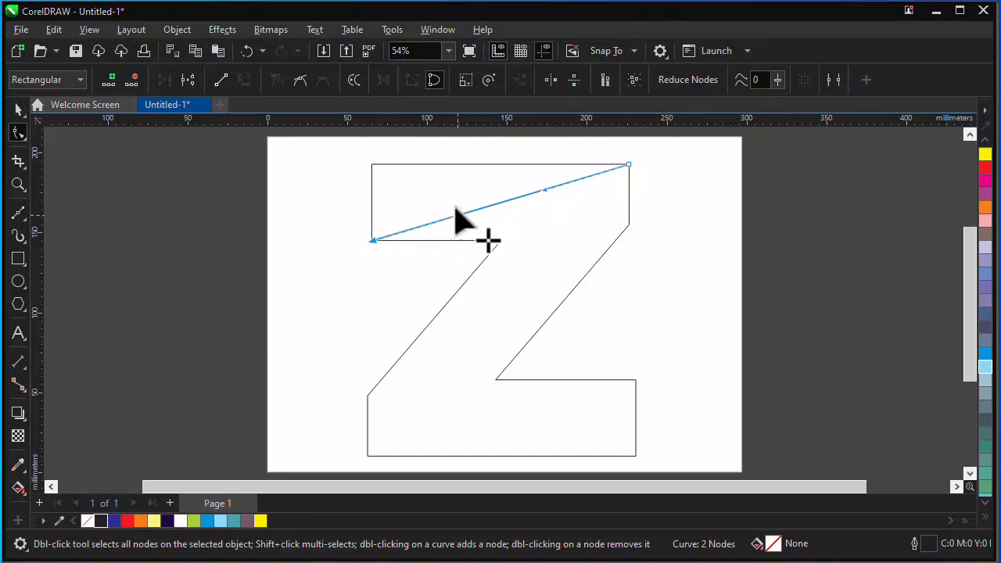
left_click_drag(456, 211, 434, 148)
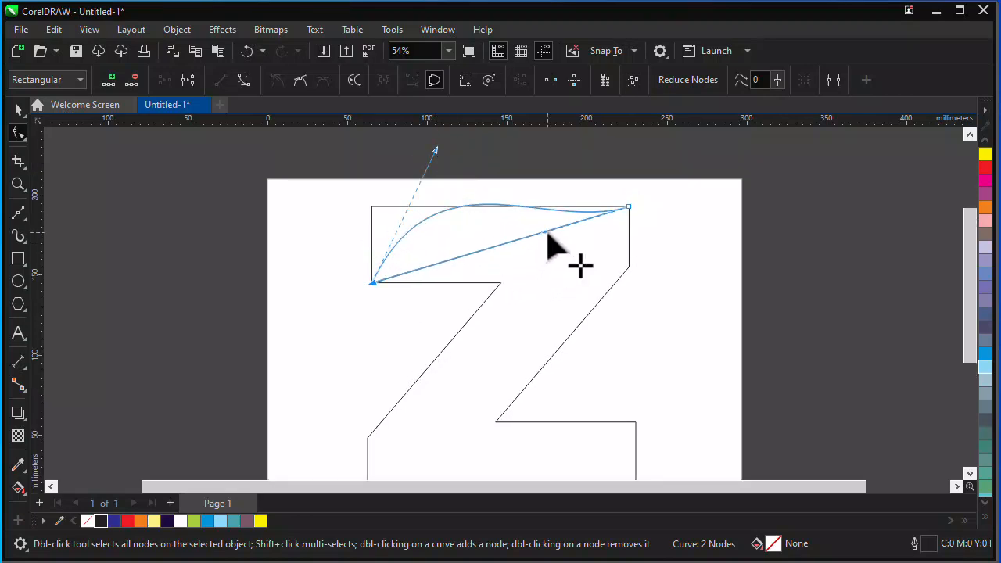
left_click_drag(546, 233, 506, 240)
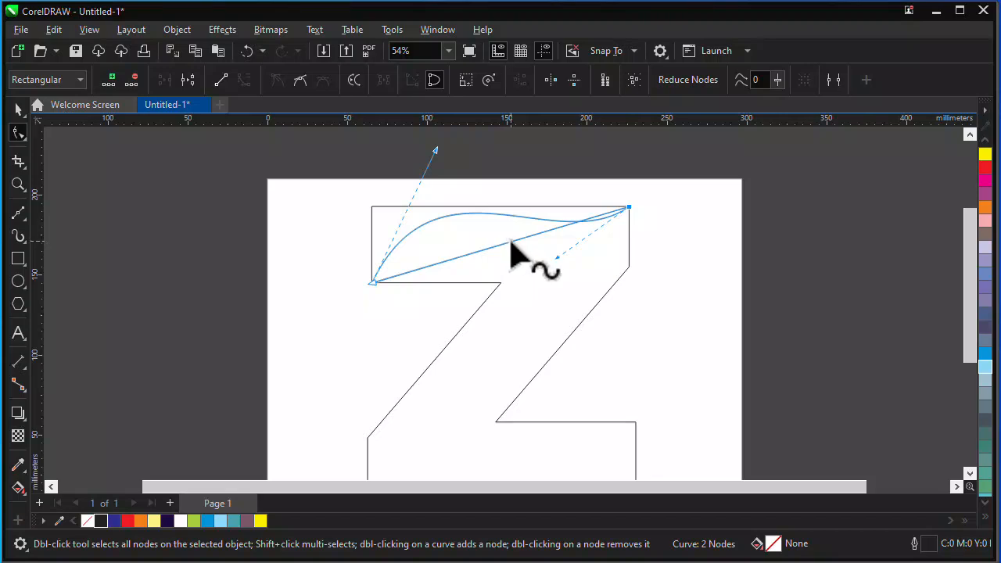
left_click(510, 242)
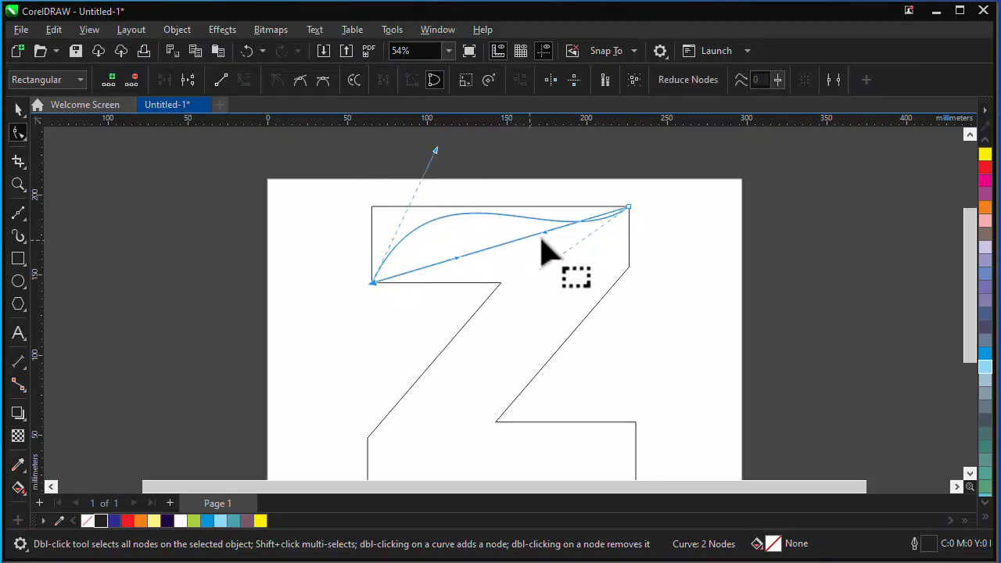
left_click_drag(545, 238, 415, 174)
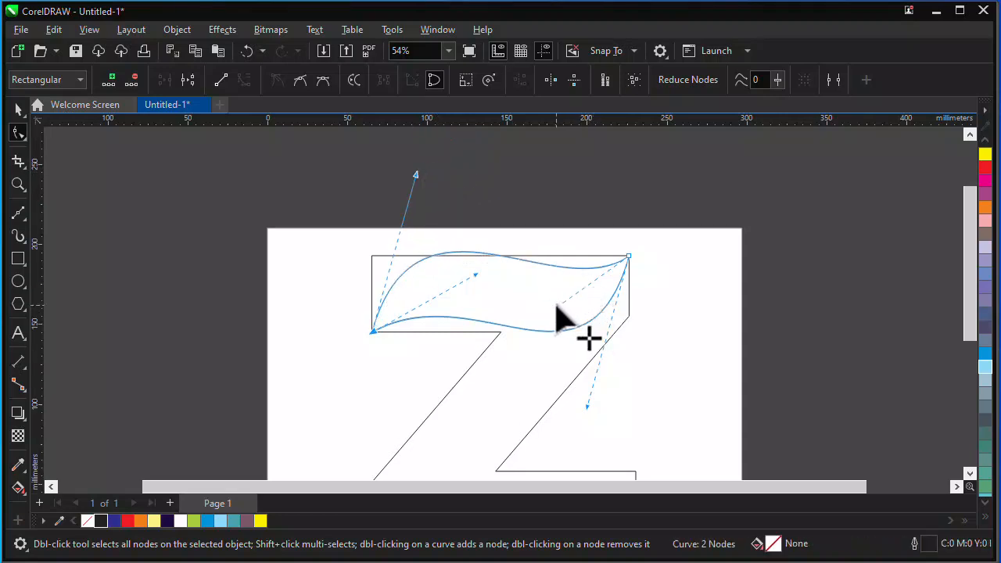
Fine-tune the control handles of the top wave so its upper and lower curves flow smoothly within the bar.
left_click_drag(557, 307, 552, 311)
left_click_drag(476, 274, 472, 277)
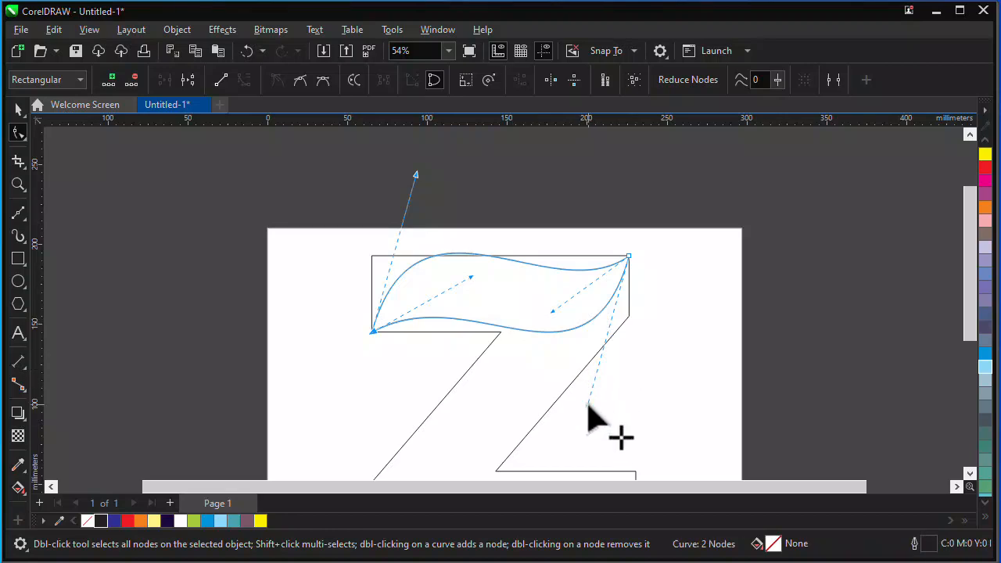
left_click_drag(588, 405, 592, 413)
left_click_drag(553, 311, 556, 314)
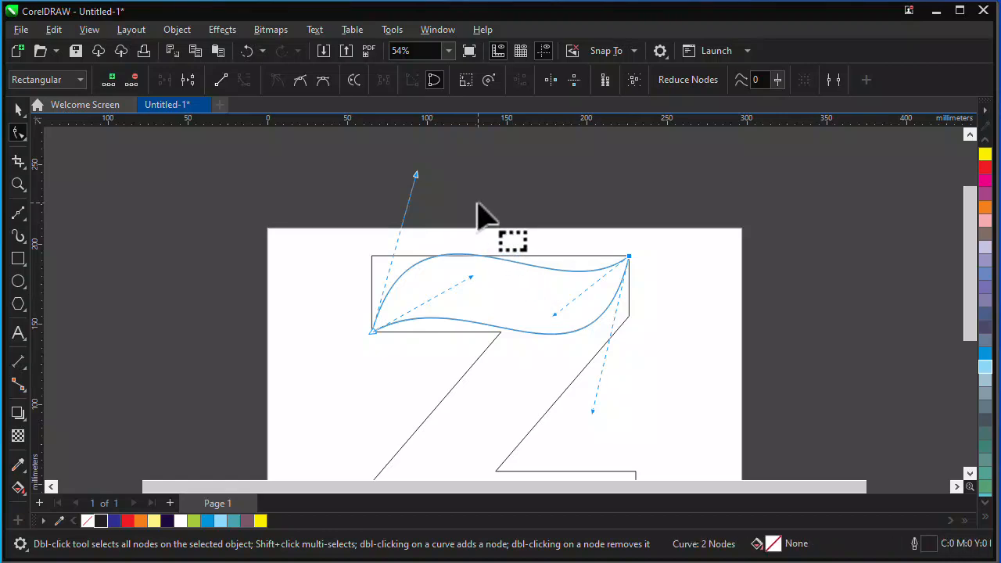
Duplicate the top wave and place the copy on the Z's bottom bar, with its left tip on the bottom-left corner.
scroll(478, 211, "down", 2)
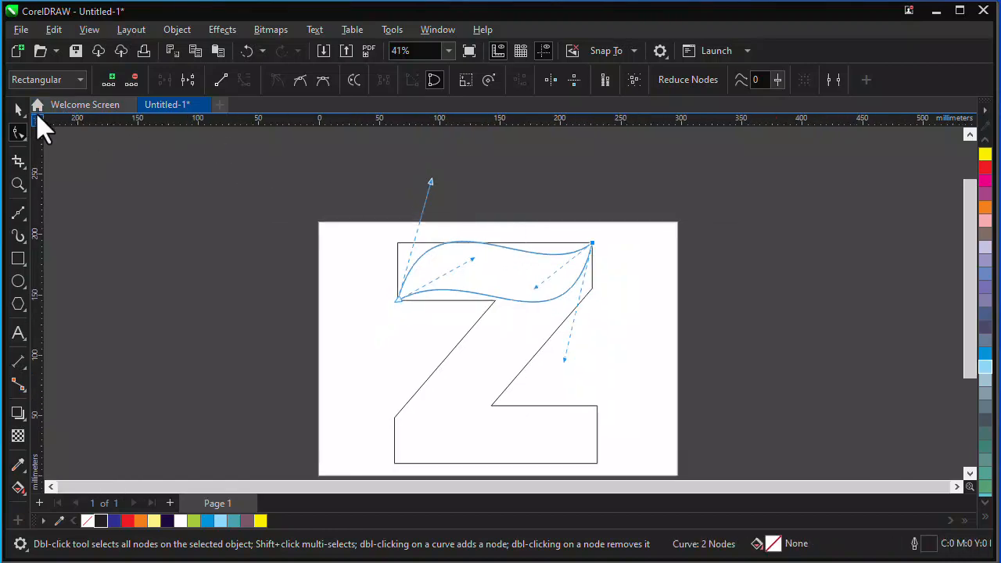
left_click(19, 110)
key("ctrl+d")
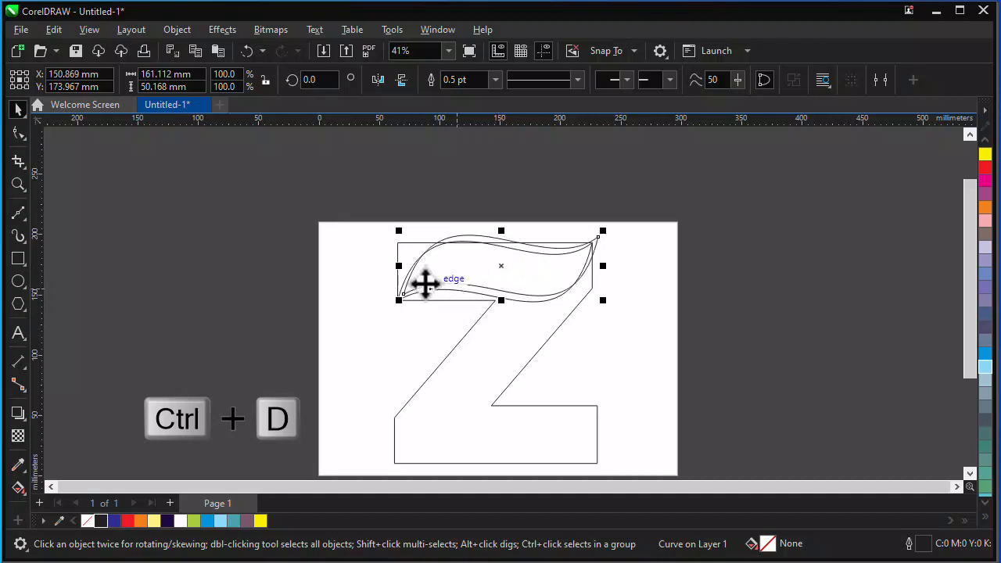
left_click_drag(405, 292, 395, 465)
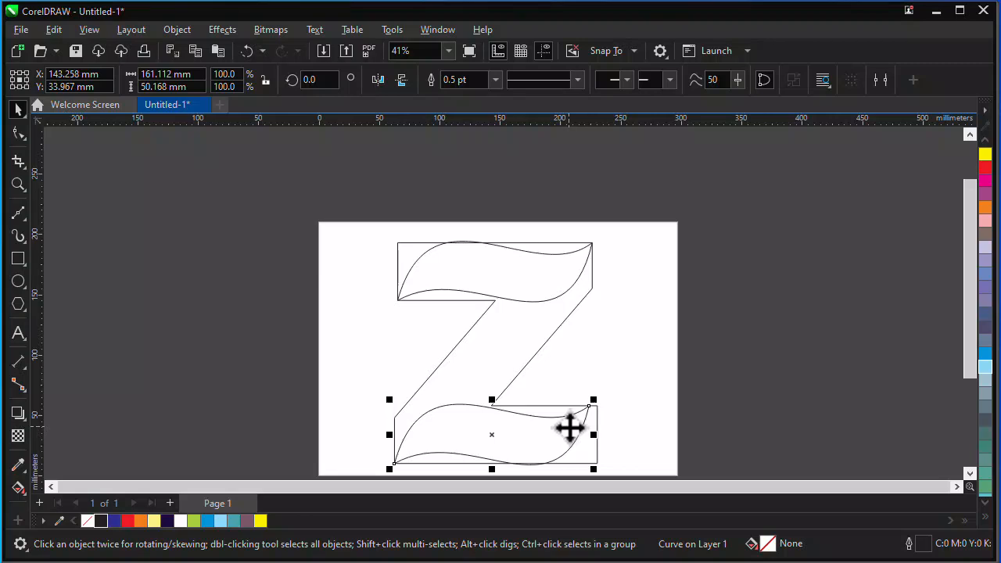
Extend the bottom wave's right node to the bottom bar's upper-right corner and refine its curve handles to fit the bar.
key("F10")
scroll(588, 414, "up", 1)
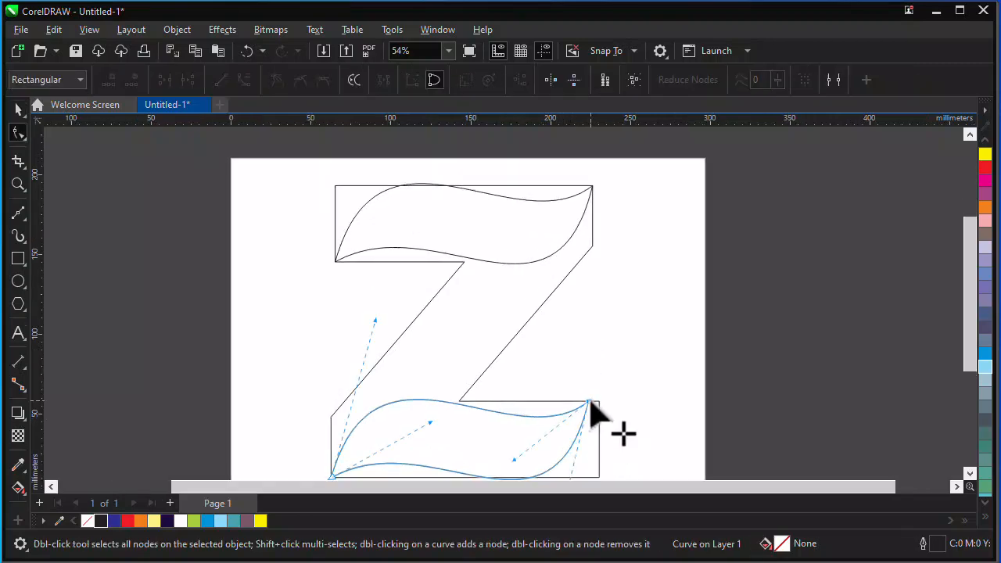
left_click(590, 405)
left_click_drag(590, 404, 598, 404)
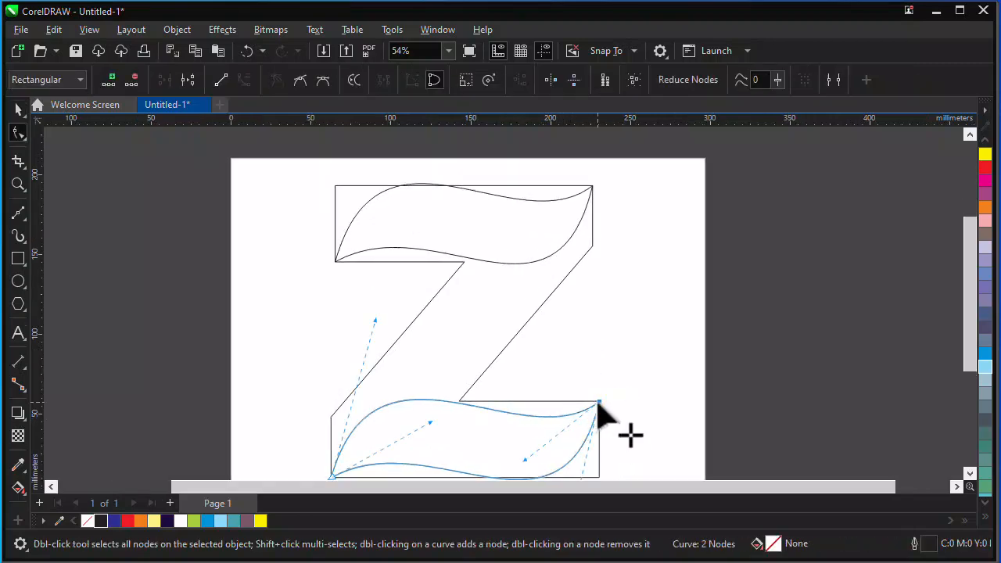
left_click_drag(525, 459, 523, 464)
left_click_drag(374, 318, 373, 311)
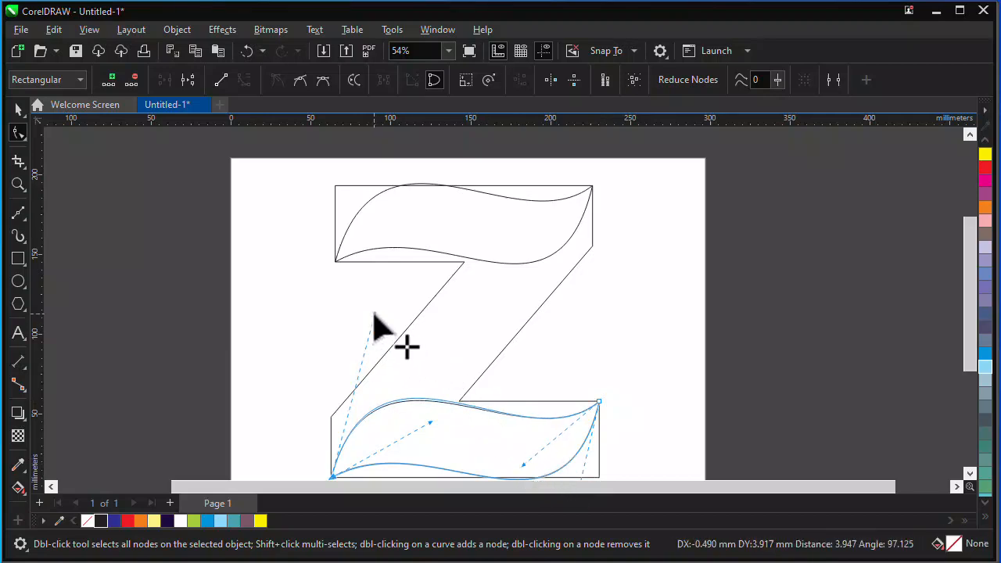
scroll(485, 275, "down", 1)
scroll(541, 335, "down", 1)
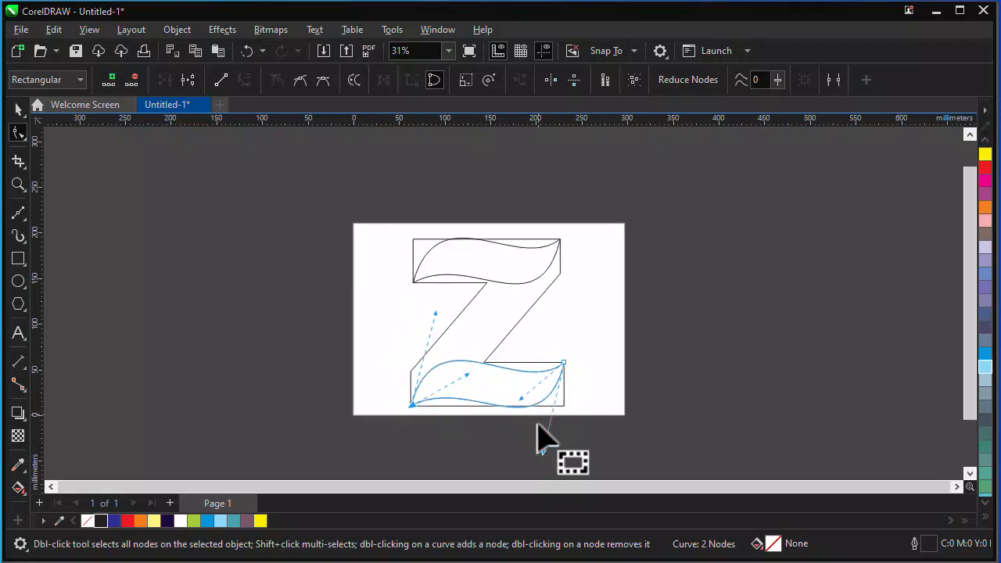
scroll(539, 423, "up", 1)
left_click_drag(544, 460, 547, 463)
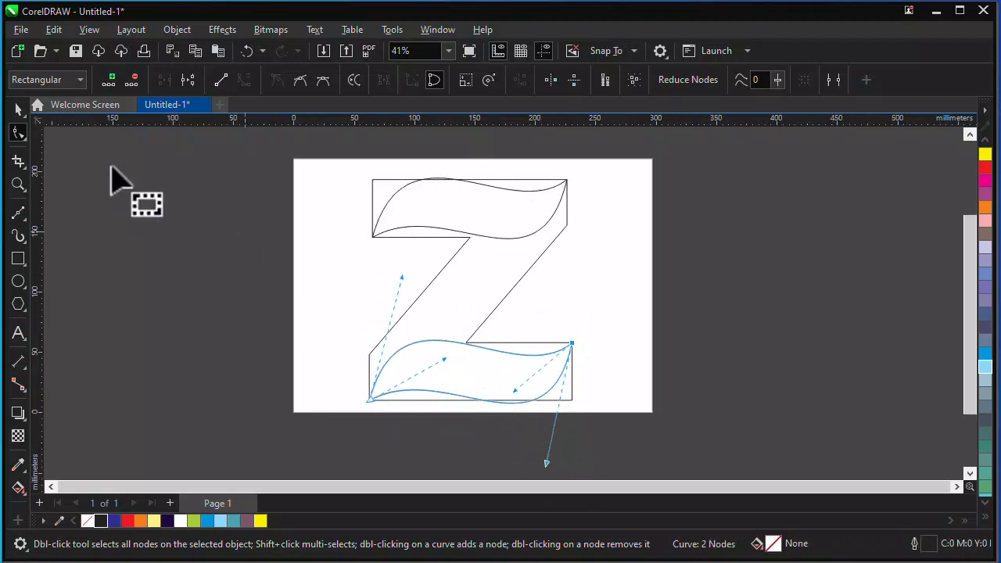
Duplicate the top wave, rotate the copy about 32°, and stretch it along the Z's diagonal from the bottom-left to the top-right corner.
left_click(18, 110)
left_click(458, 232)
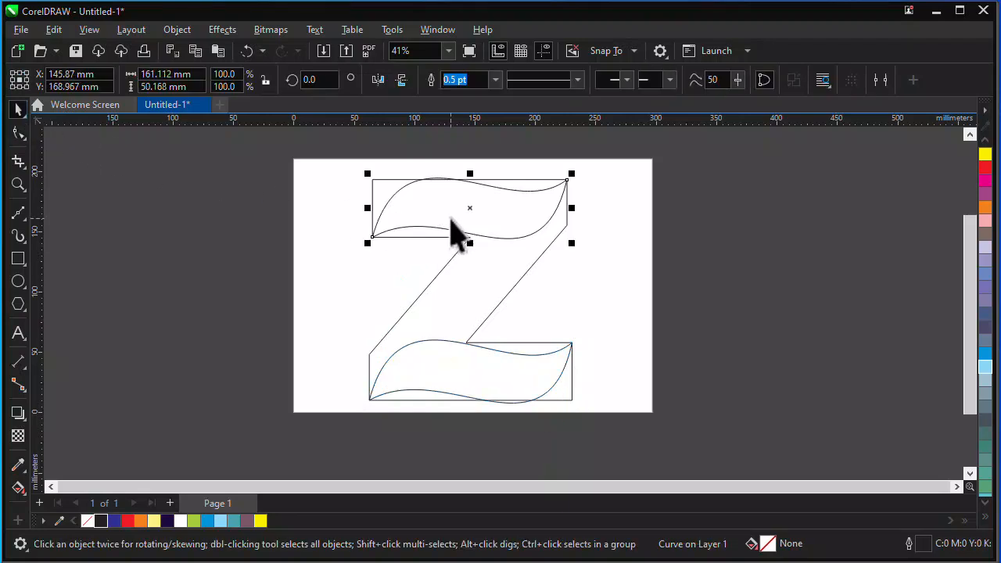
key("ctrl+d")
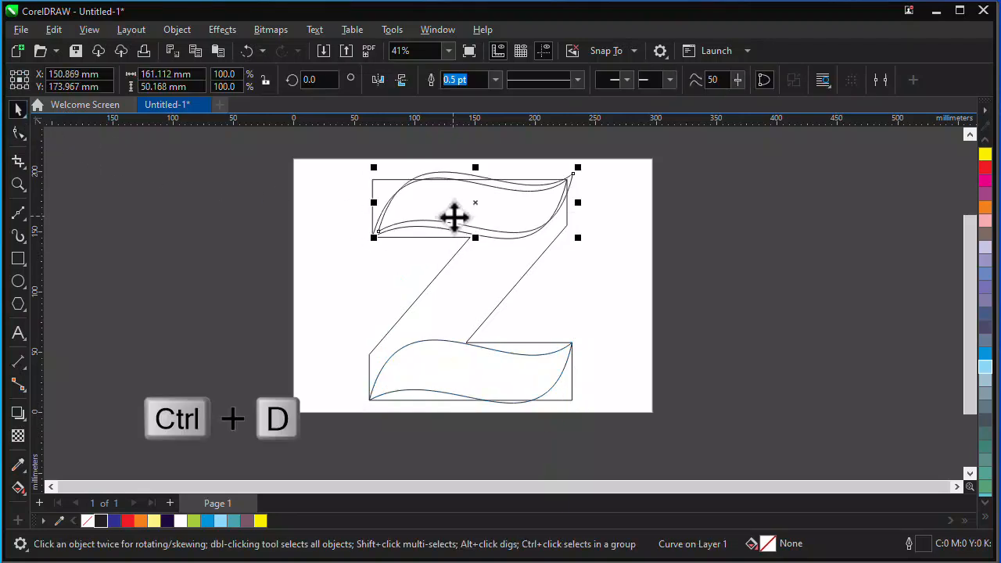
left_click(475, 203)
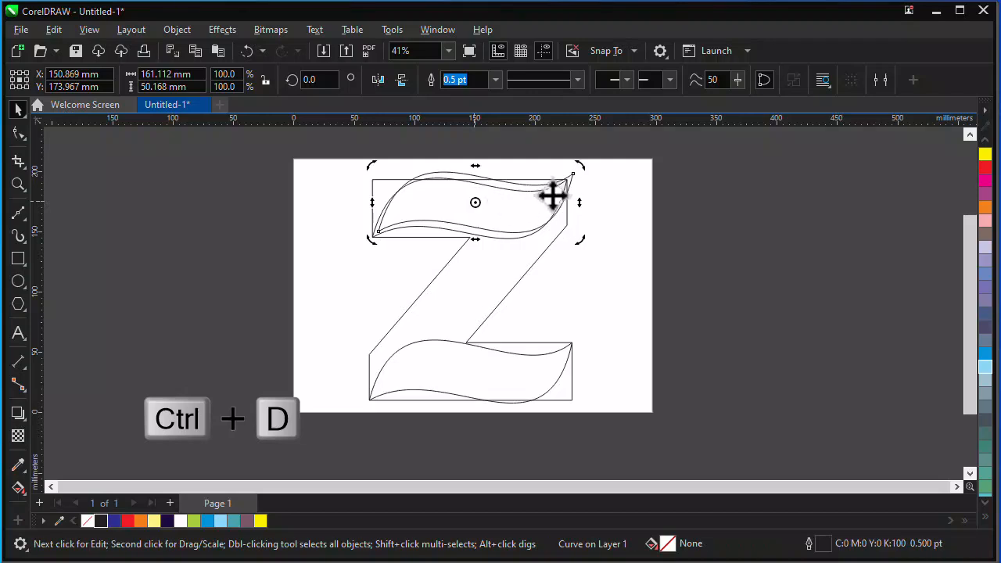
left_click_drag(586, 168, 519, 174)
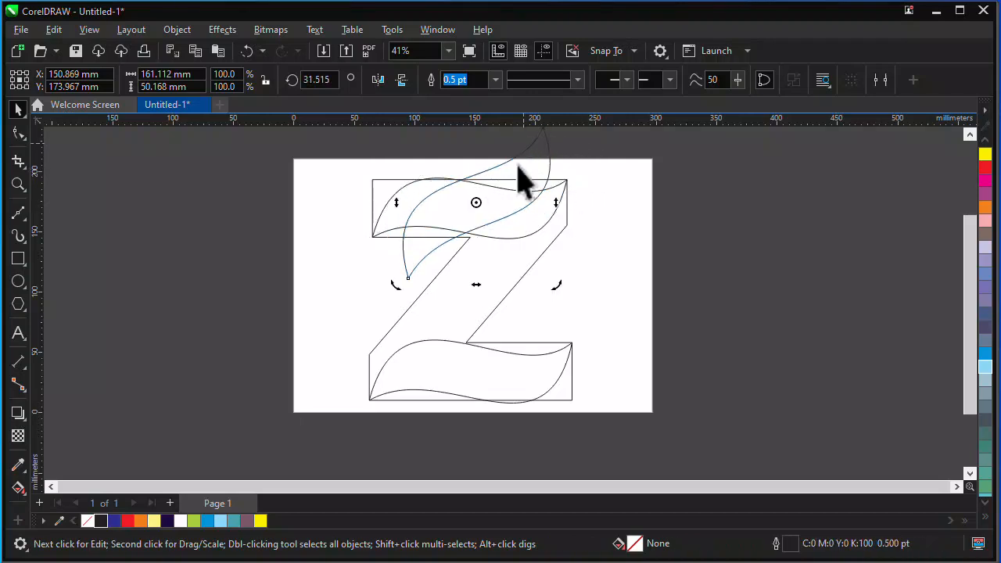
left_click(414, 271)
left_click_drag(414, 272, 369, 397)
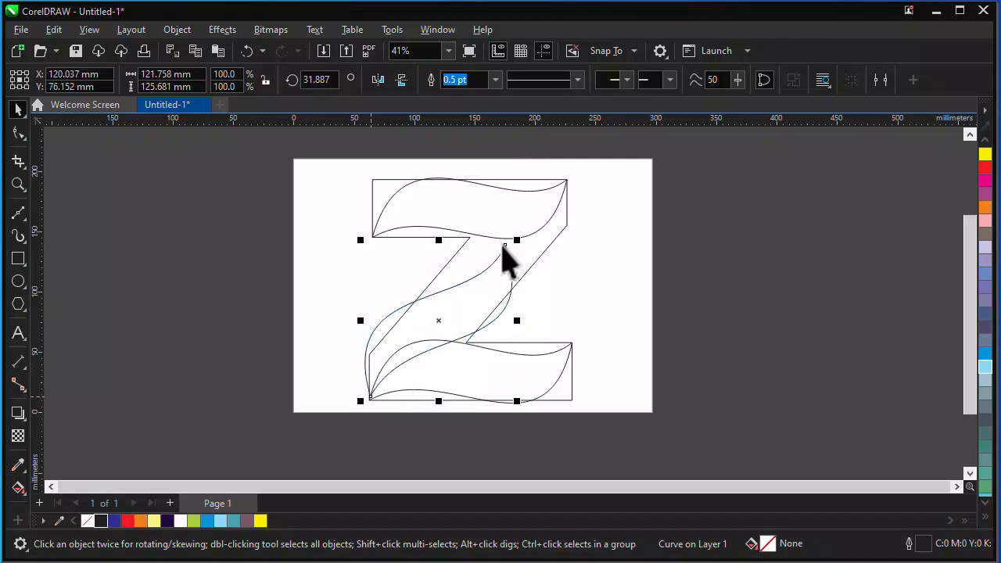
left_click_drag(516, 240, 566, 181)
Move the diagonal wave's lower-left node exactly onto the bottom-left corner of the Z.
key("F10")
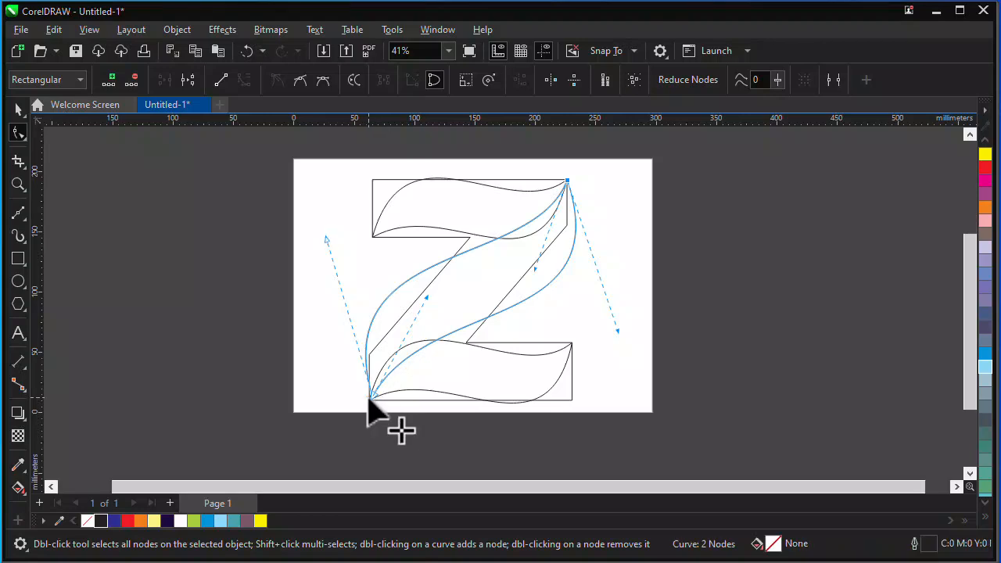
scroll(369, 400, "up", 2)
left_click_drag(375, 394, 370, 402)
scroll(386, 387, "down", 2)
scroll(383, 398, "down", 1)
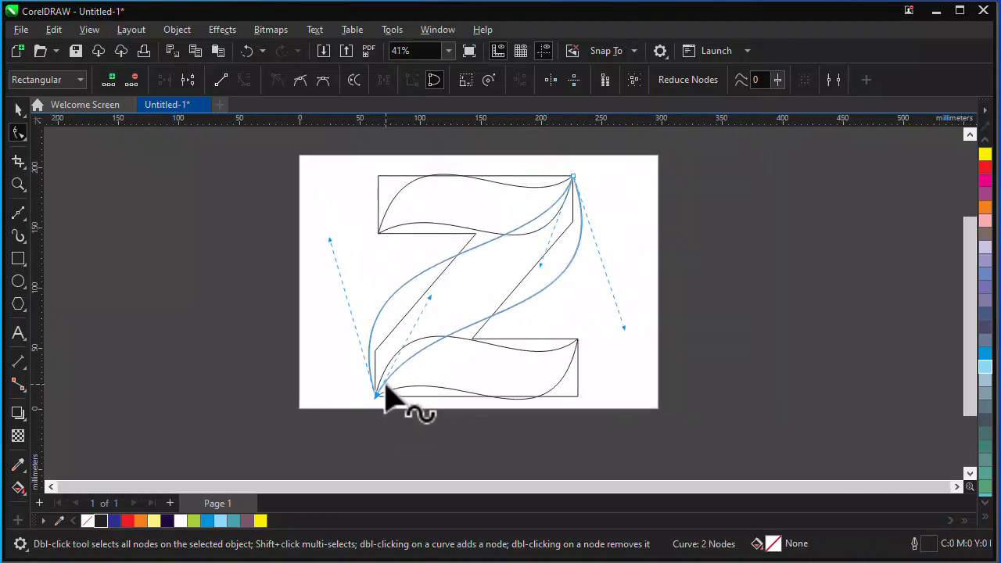
Delete the straight-edged Z guide outline behind the wave curves.
left_click(19, 109)
left_click(277, 197)
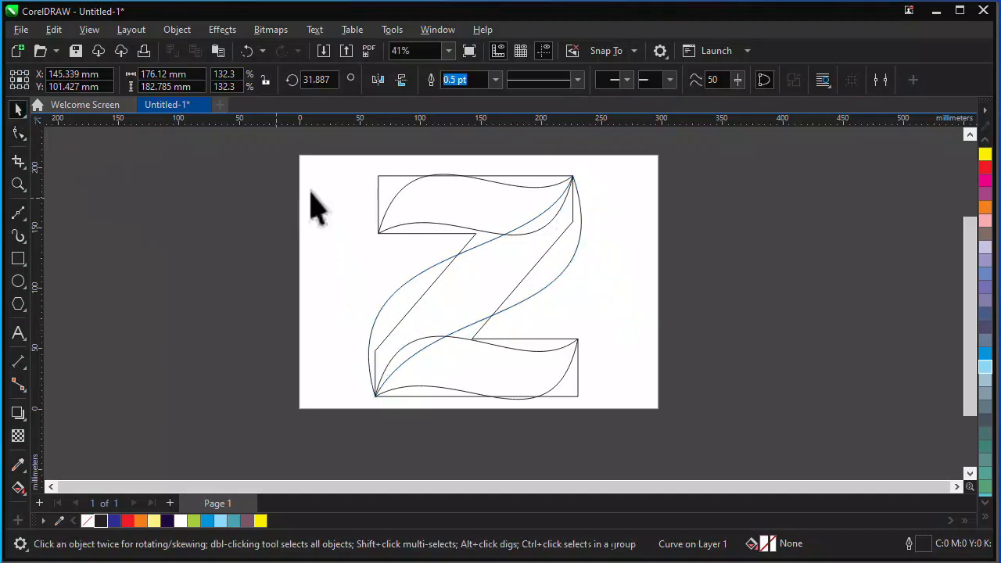
key("Delete")
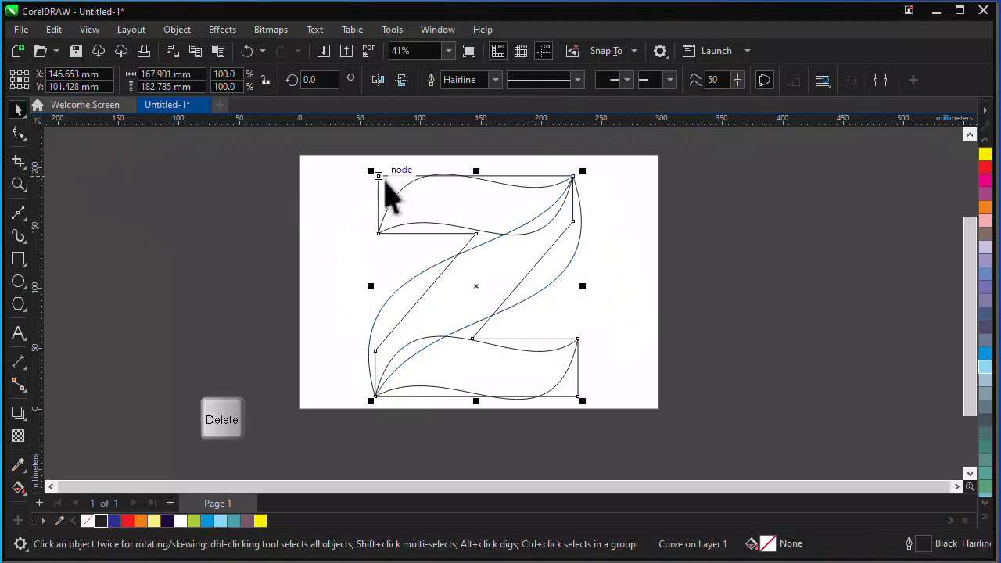
key("Delete")
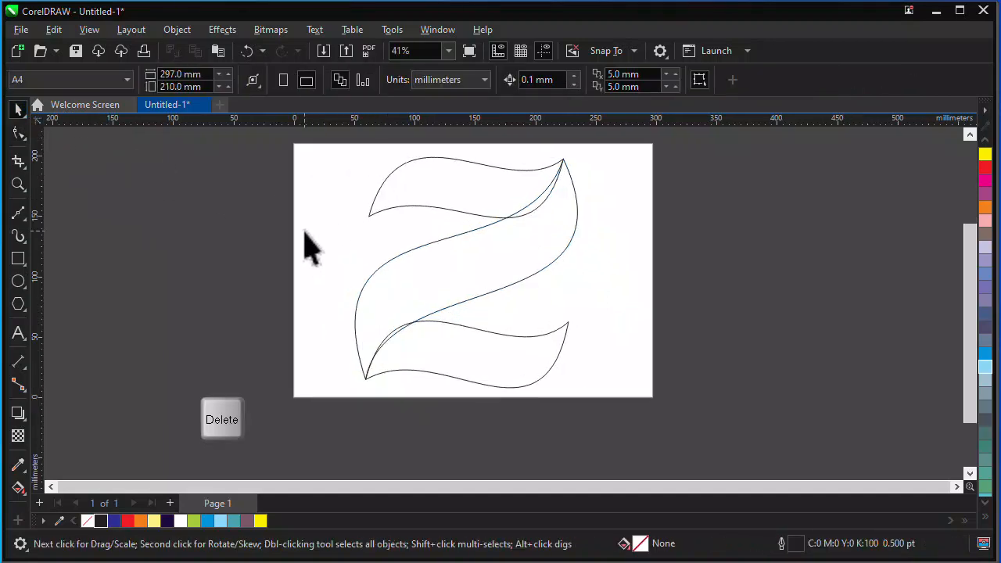
Fill the top wave with orange, the bottom wave with sky blue, and the diagonal wave with blue.
left_click(433, 186)
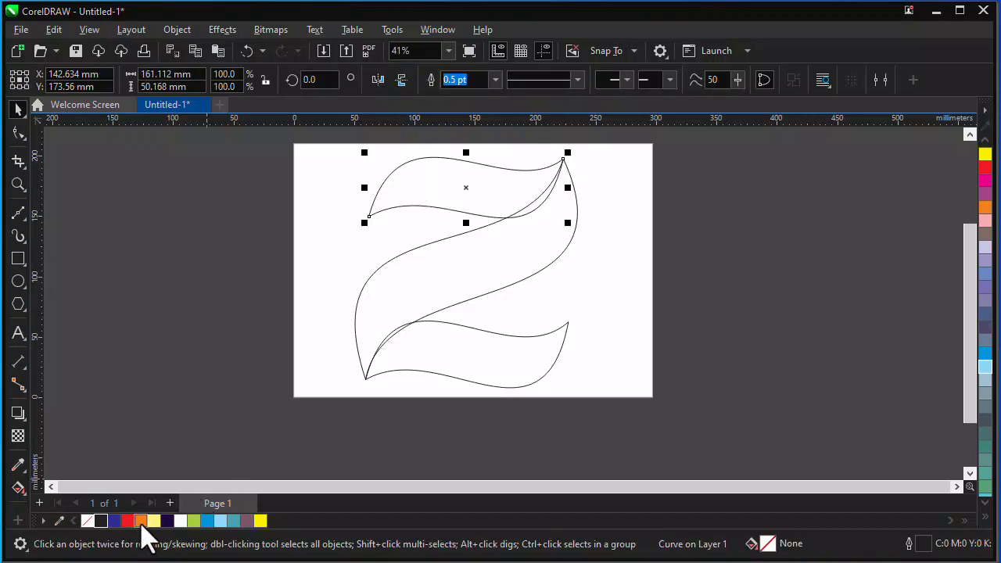
left_click(140, 521)
left_click(467, 340)
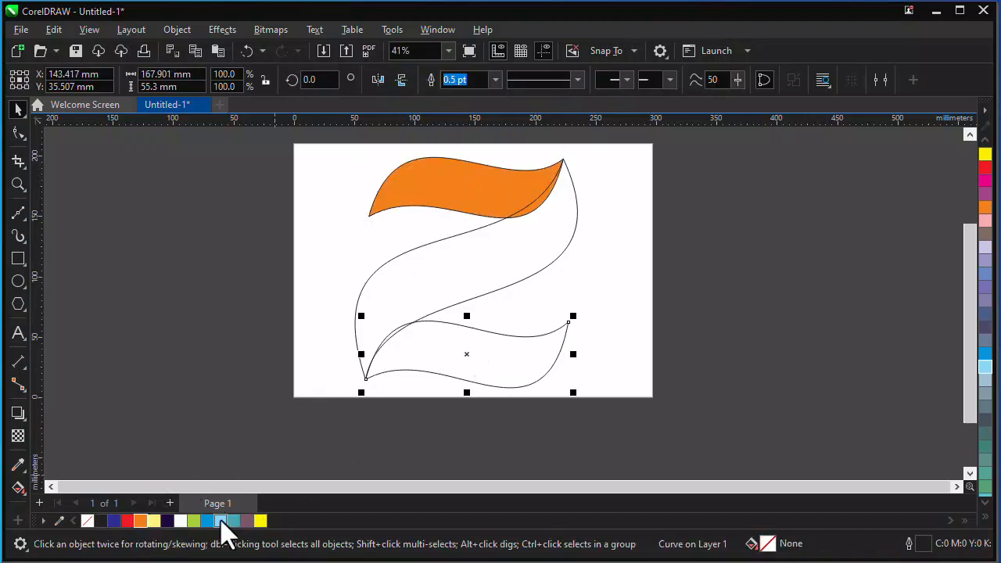
left_click(208, 522)
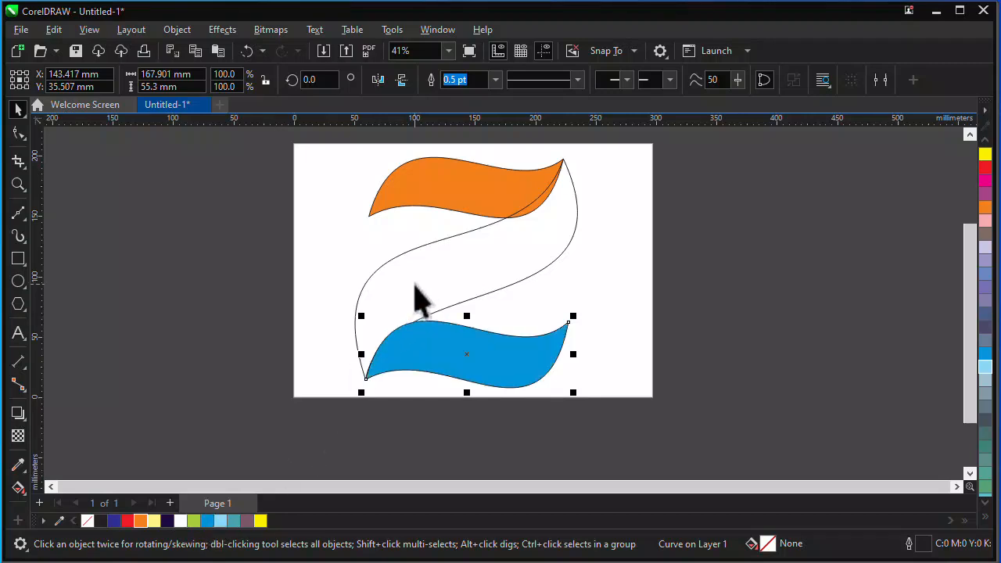
left_click(414, 283)
left_click(115, 522)
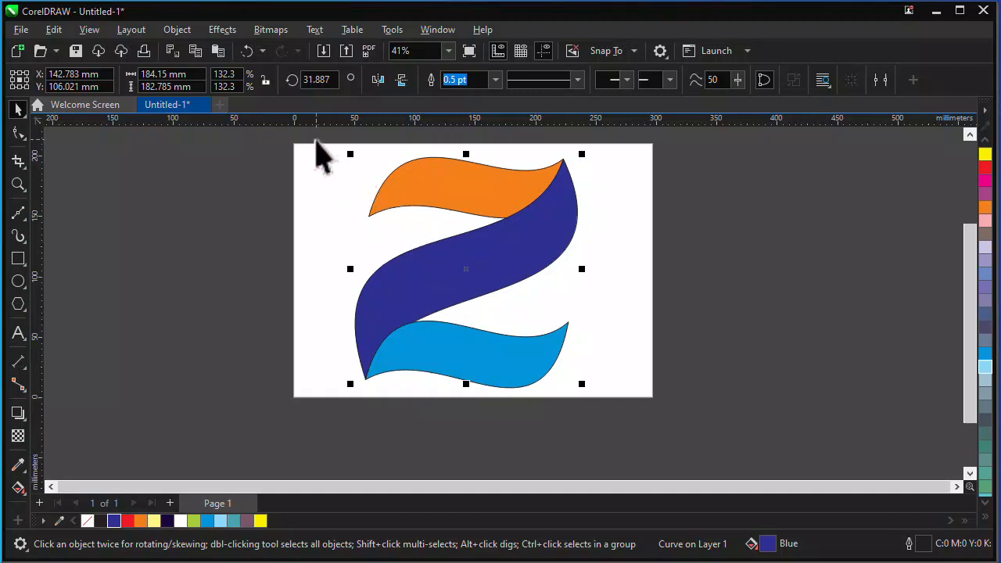
Remove the outlines from all three waves.
left_click_drag(308, 139, 616, 434)
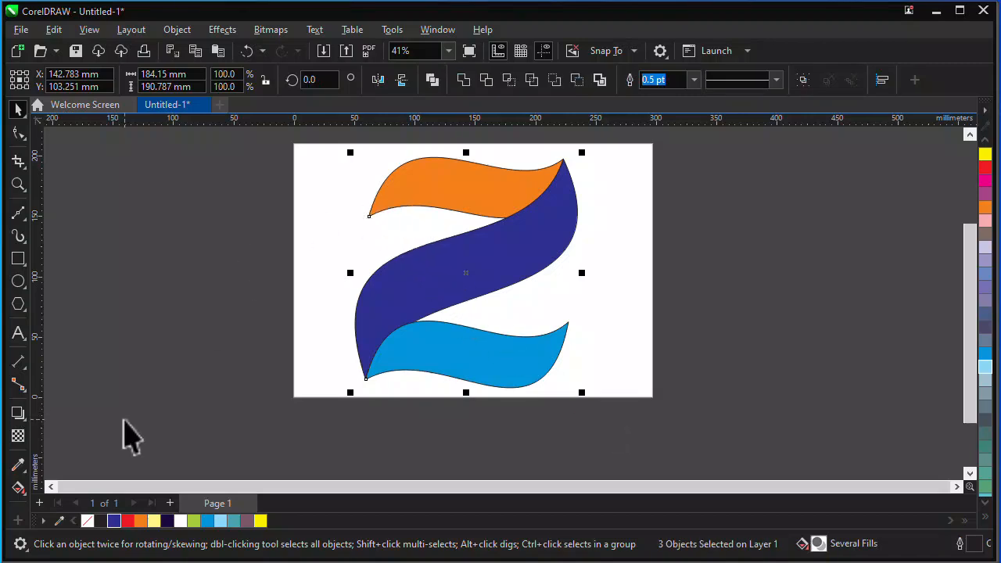
right_click(88, 521)
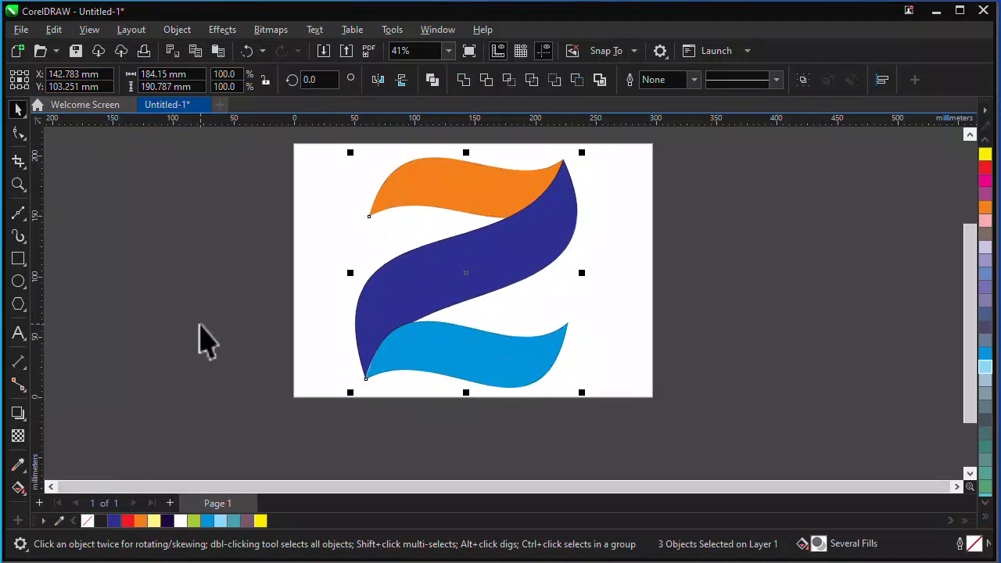
left_click(314, 266)
Apply a linear fountain fill from orange to yellow, left to right, on the top wave and adjust its midpoint.
left_click(460, 205)
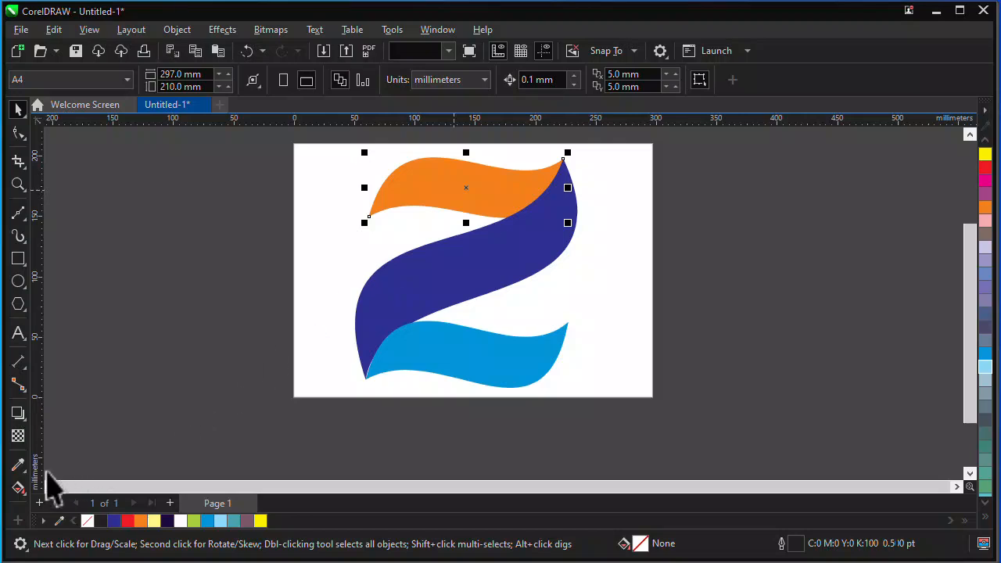
left_click(21, 490)
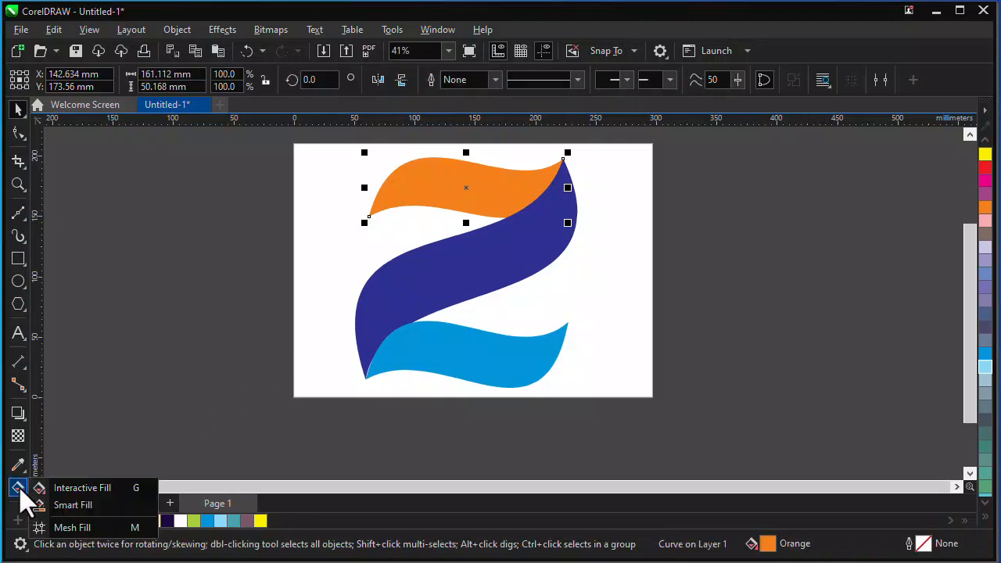
left_click(75, 489)
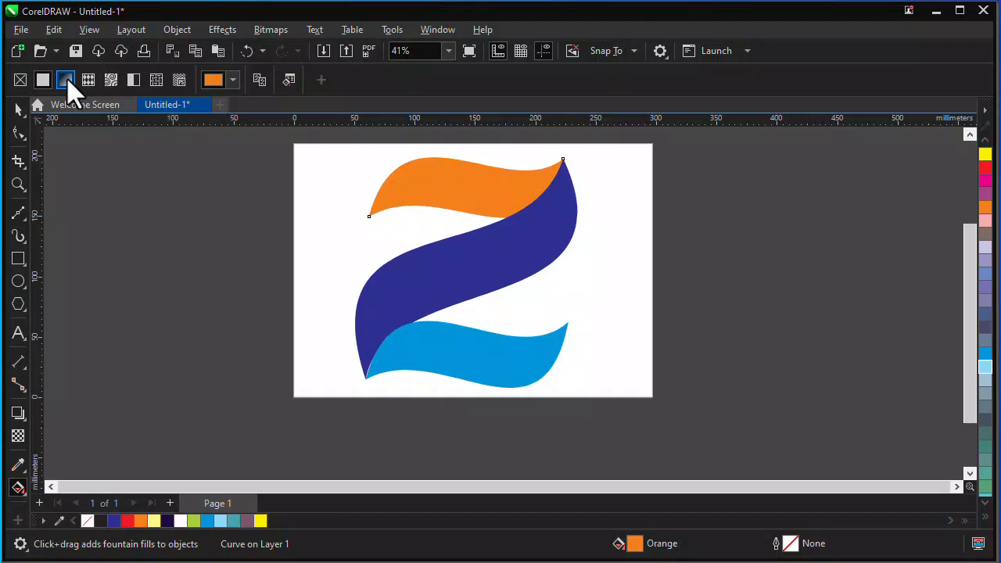
left_click(65, 80)
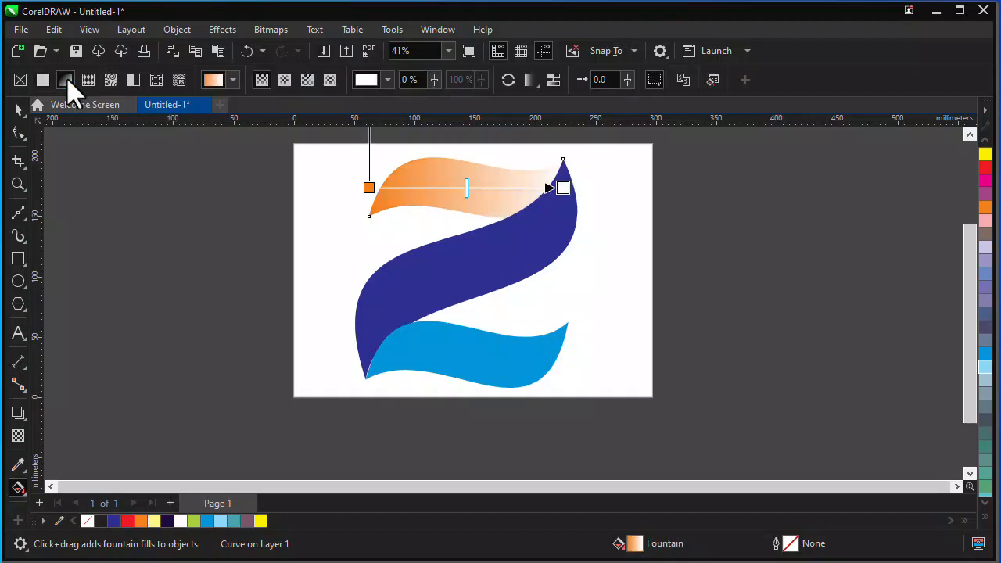
left_click(563, 188)
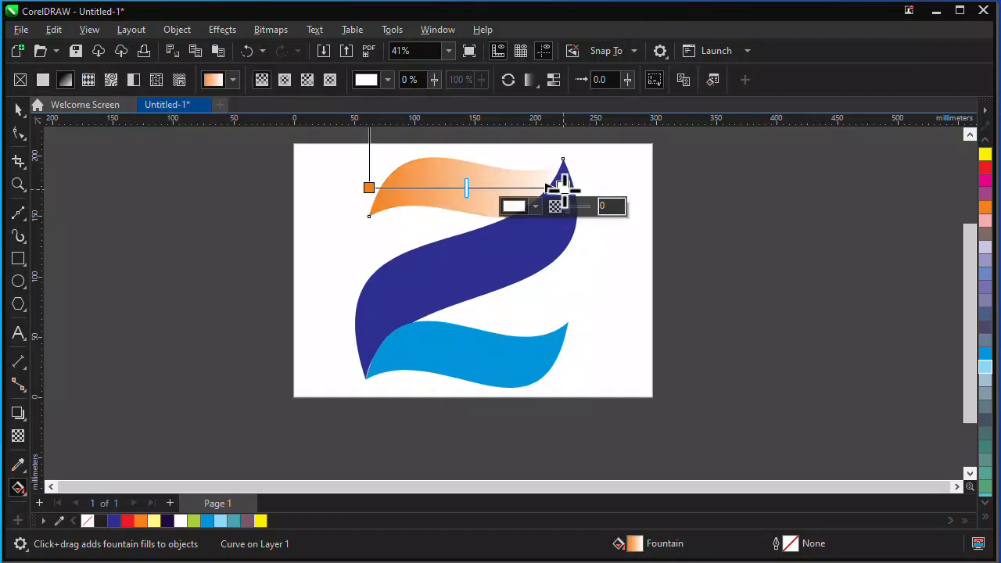
left_click(985, 154)
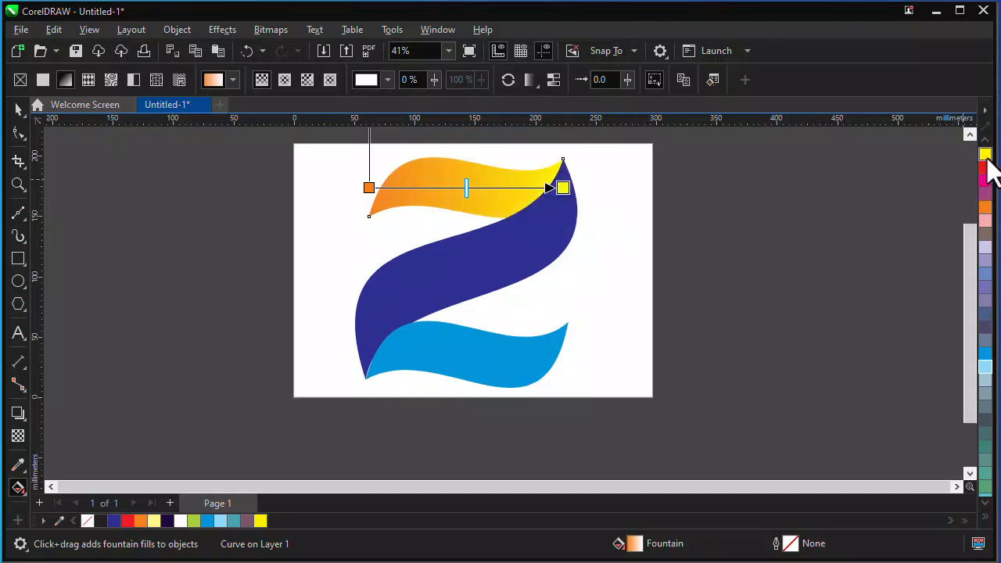
left_click(369, 187)
left_click_drag(467, 188, 487, 193)
Apply a linear fountain fill from blue at the lower-left to near-black on the diagonal wave, extending both gradient ends outward.
left_click(496, 247)
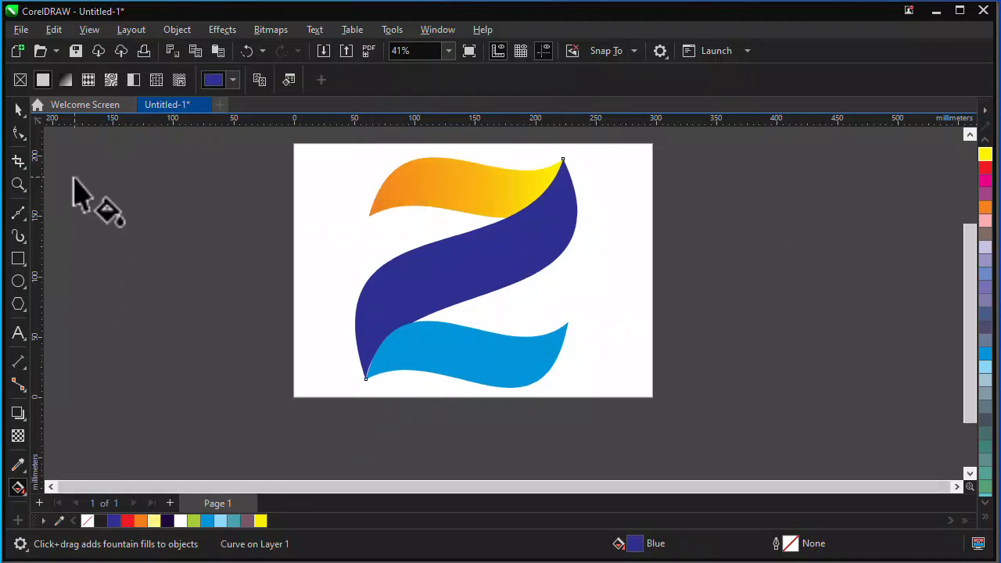
left_click(66, 81)
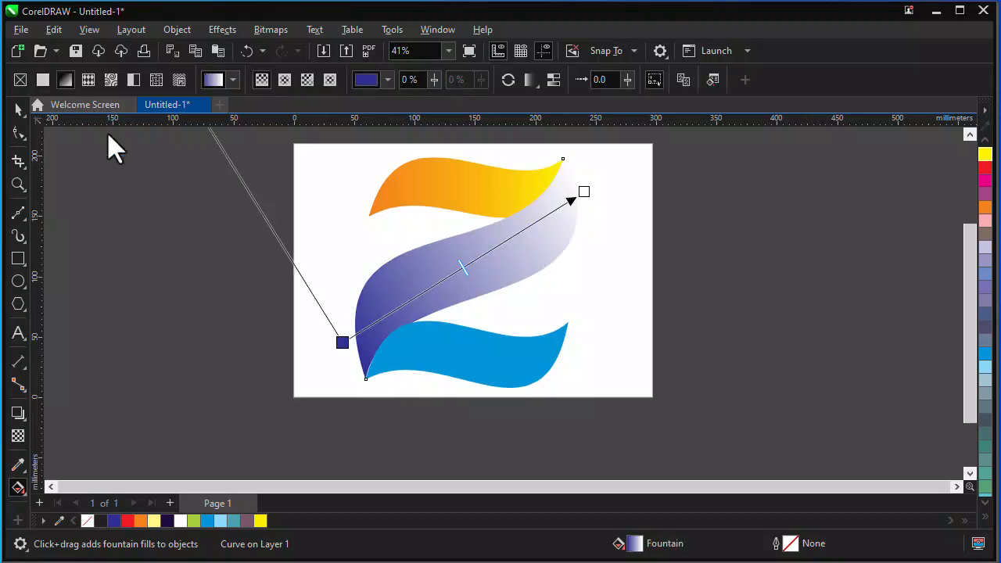
left_click(585, 192)
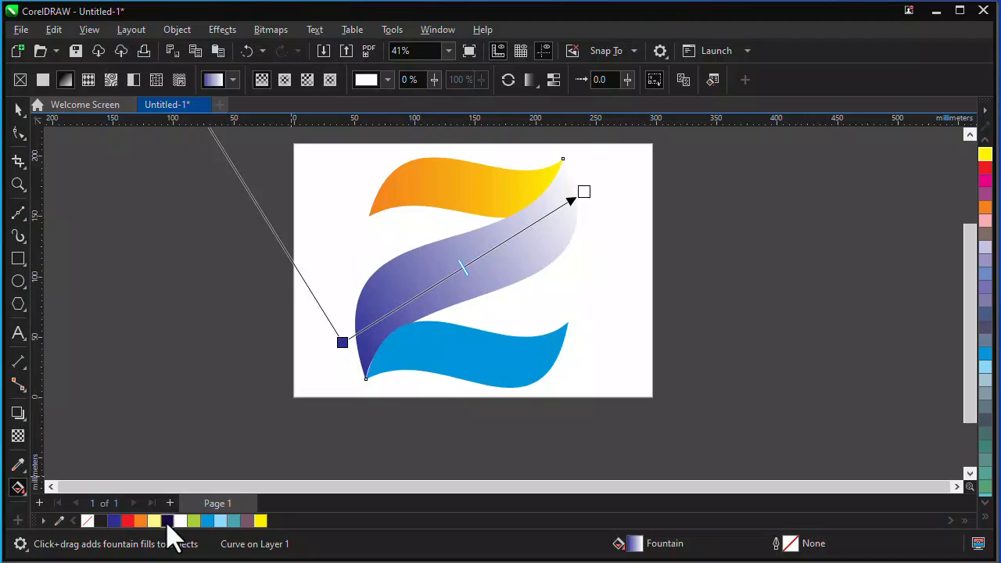
left_click_drag(167, 524, 179, 524)
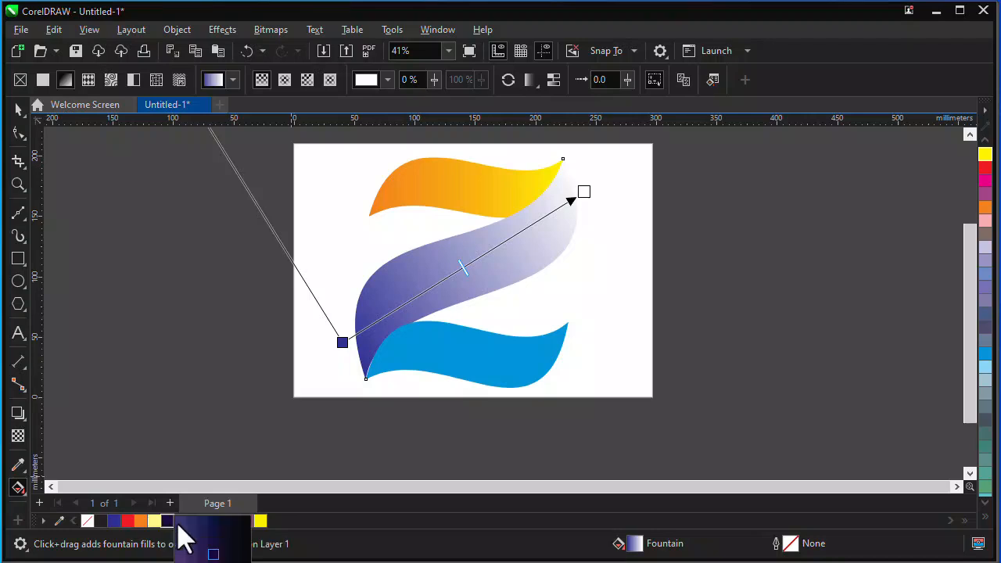
left_click_drag(247, 556, 248, 553)
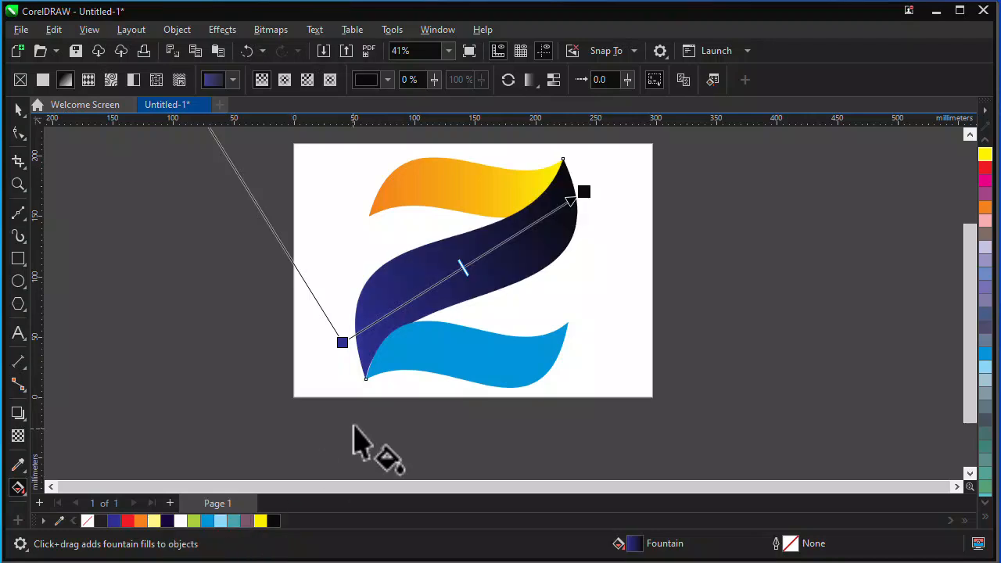
left_click_drag(348, 342, 331, 365)
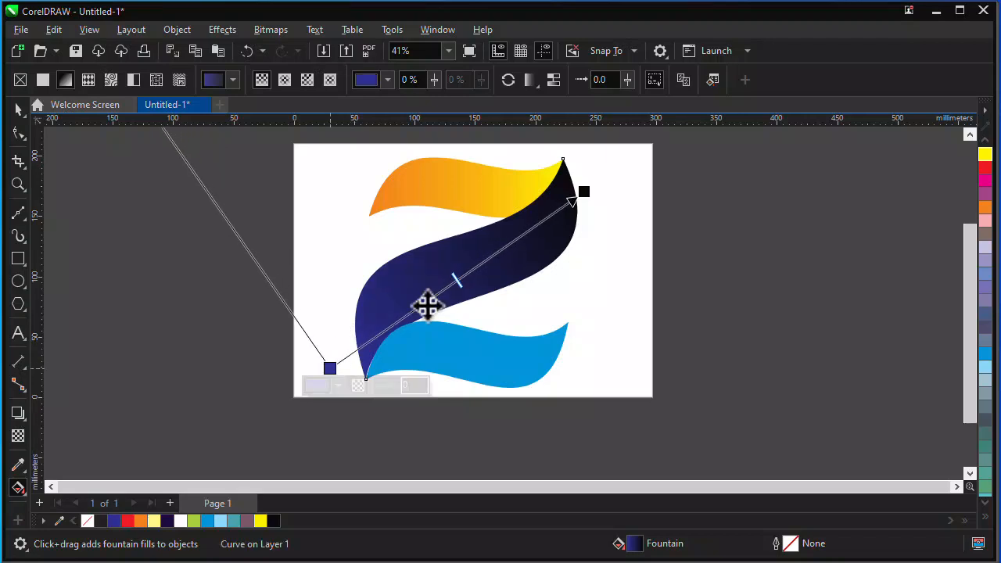
left_click_drag(586, 190, 627, 163)
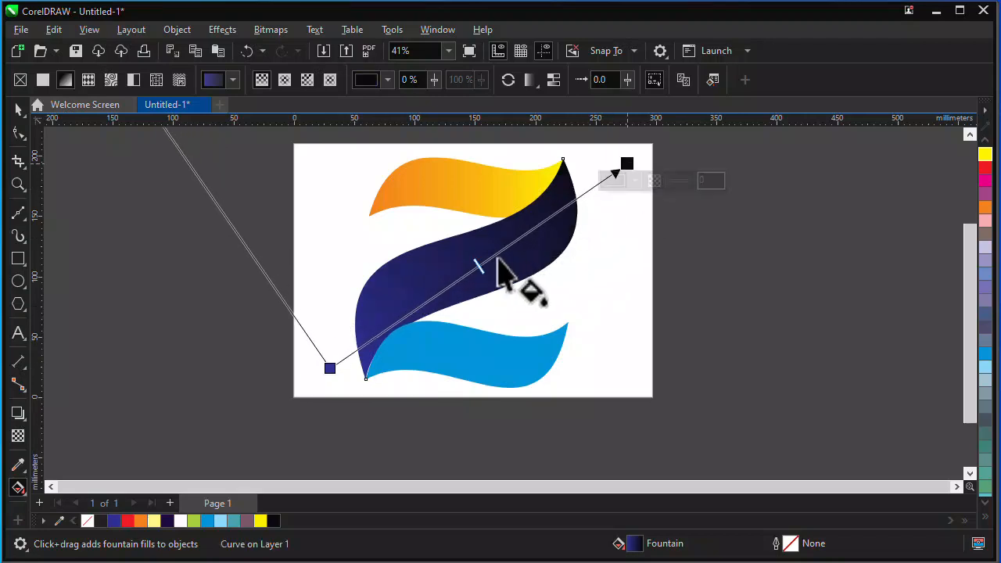
Apply a linear fountain fill from sky blue to blue, left to right, on the bottom wave, extending its ends slightly outward.
left_click(438, 361)
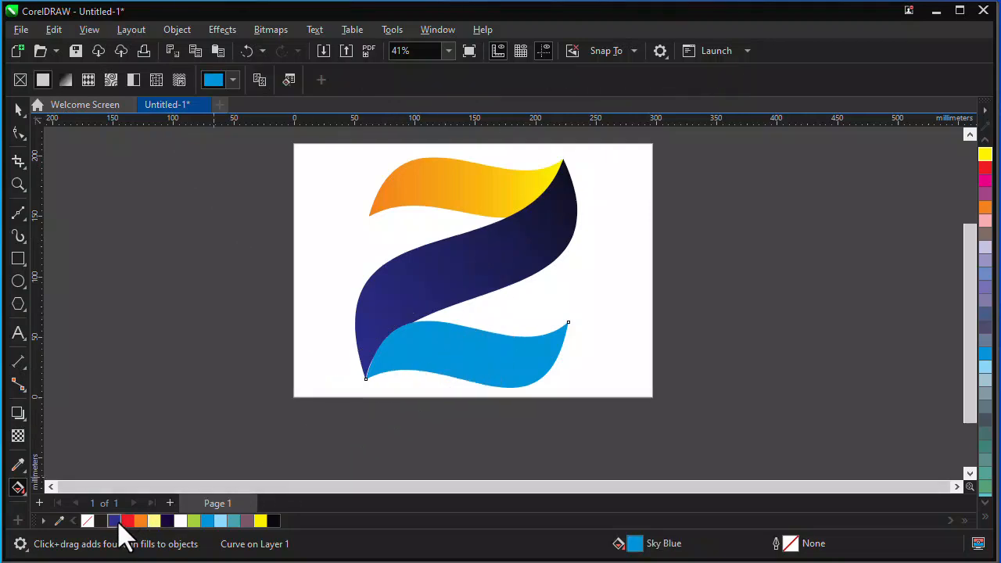
left_click(66, 80)
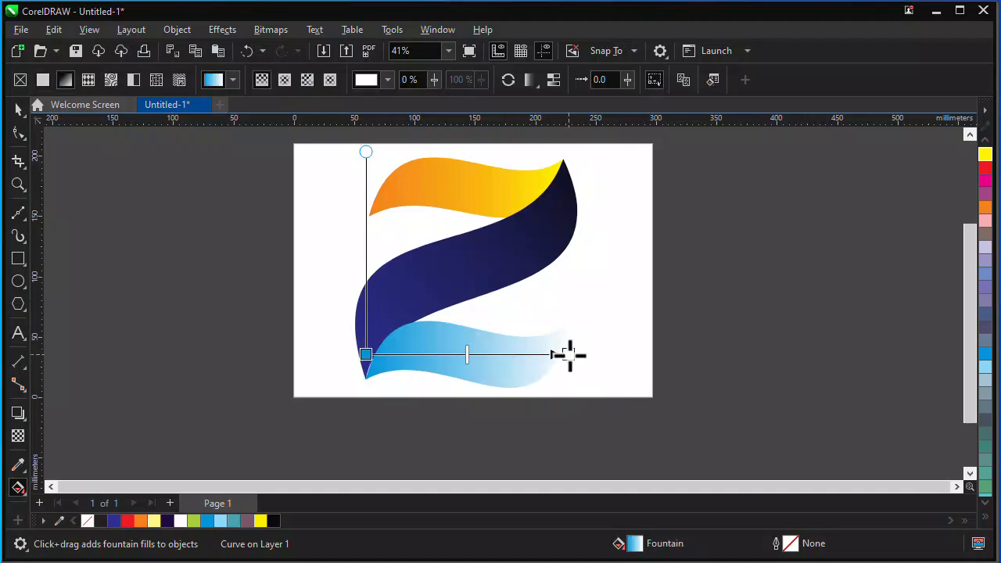
left_click(114, 521)
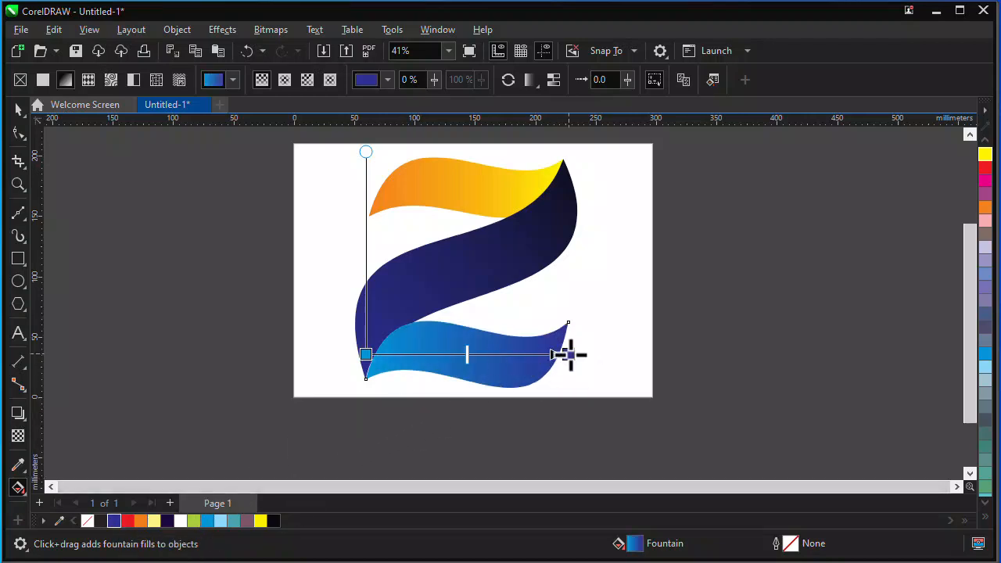
left_click_drag(366, 353, 357, 357)
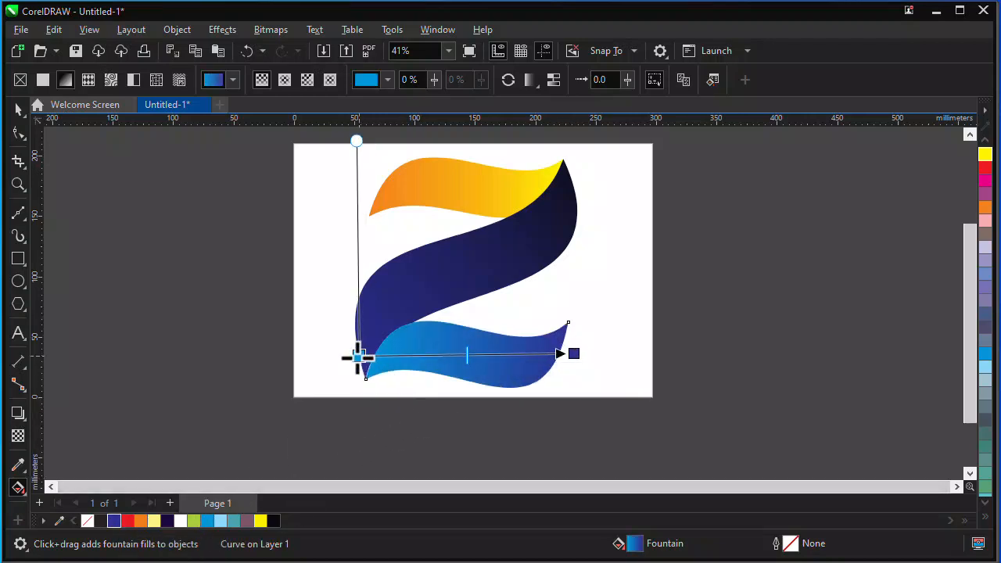
left_click(19, 110)
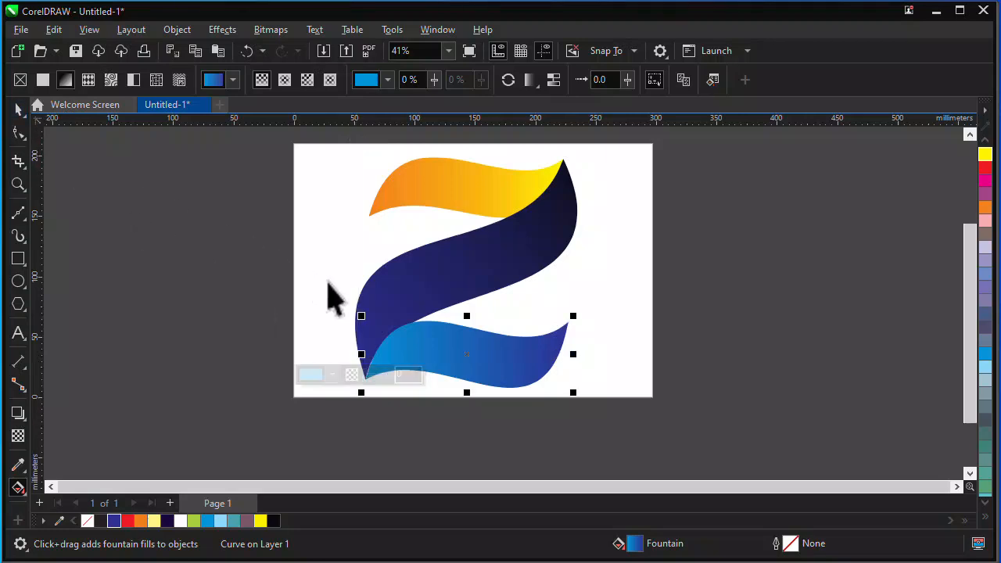
scroll(477, 226, "up", 2)
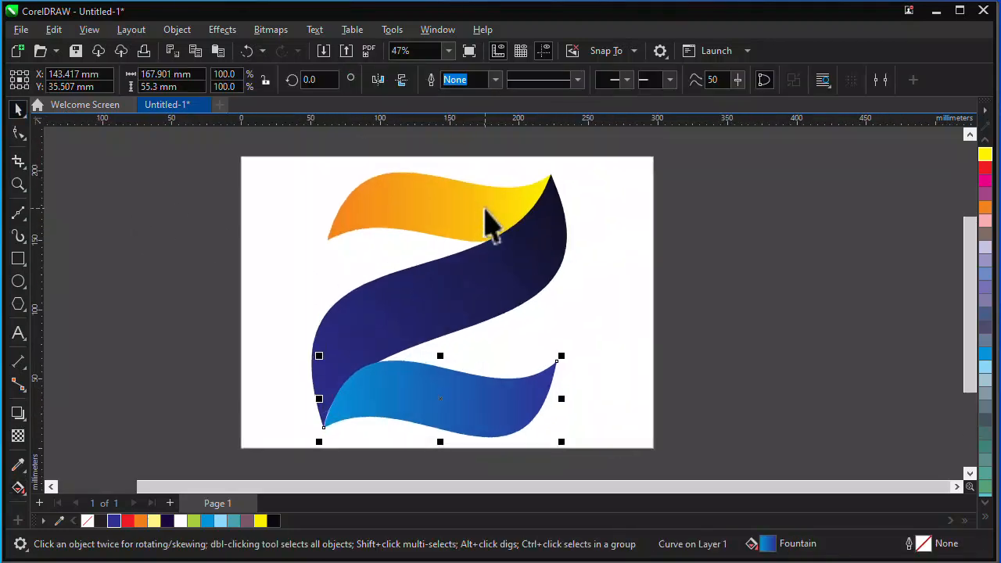
scroll(486, 223, "down", 2)
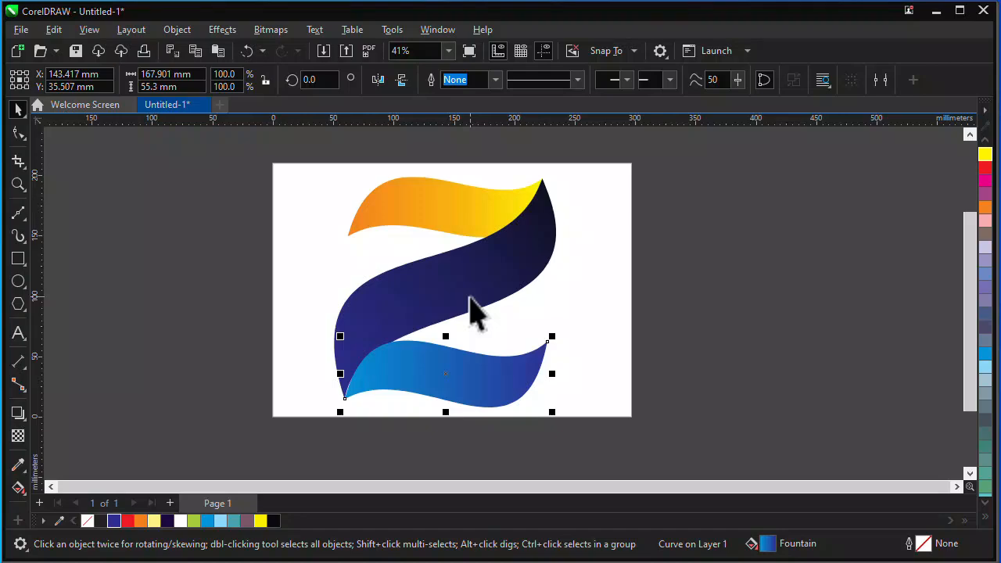